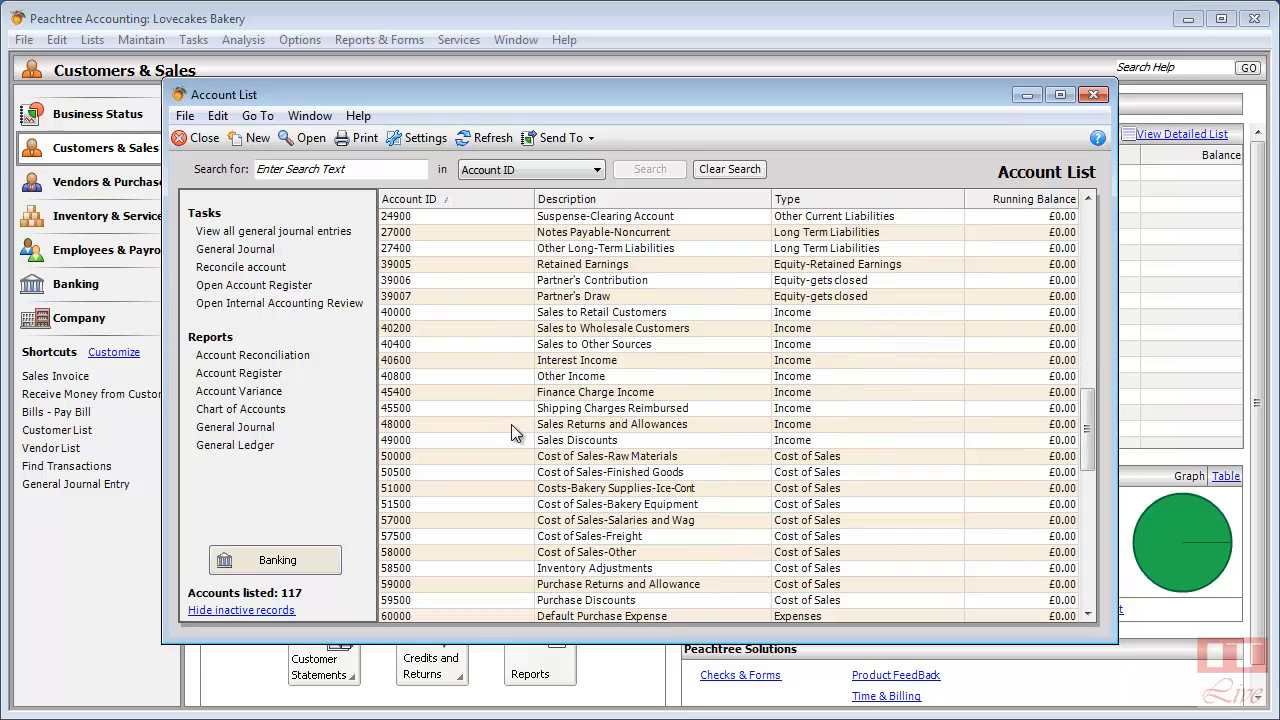
Search the account list by Description for "entertainment"
{"action": "left_click", "coordinate": [379, 172]}
{"action": "type", "text": "entertain"}
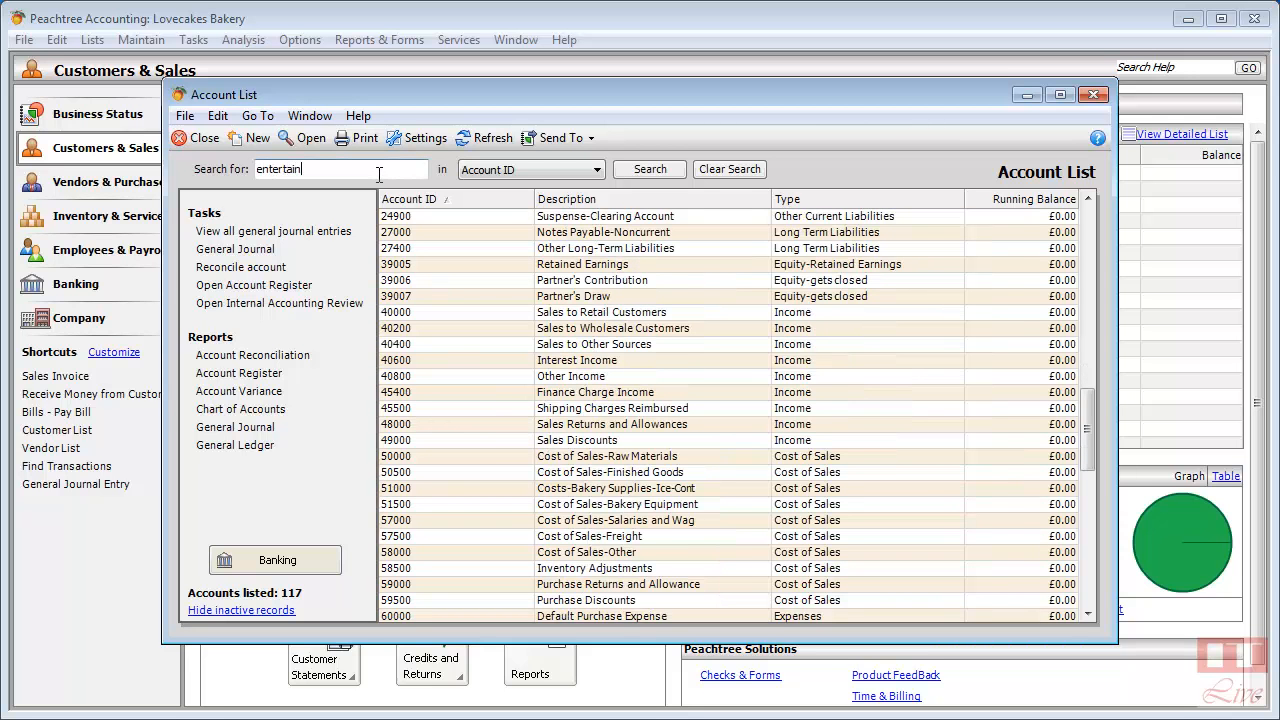
{"action": "type", "text": "ment"}
{"action": "left_click", "coordinate": [505, 174]}
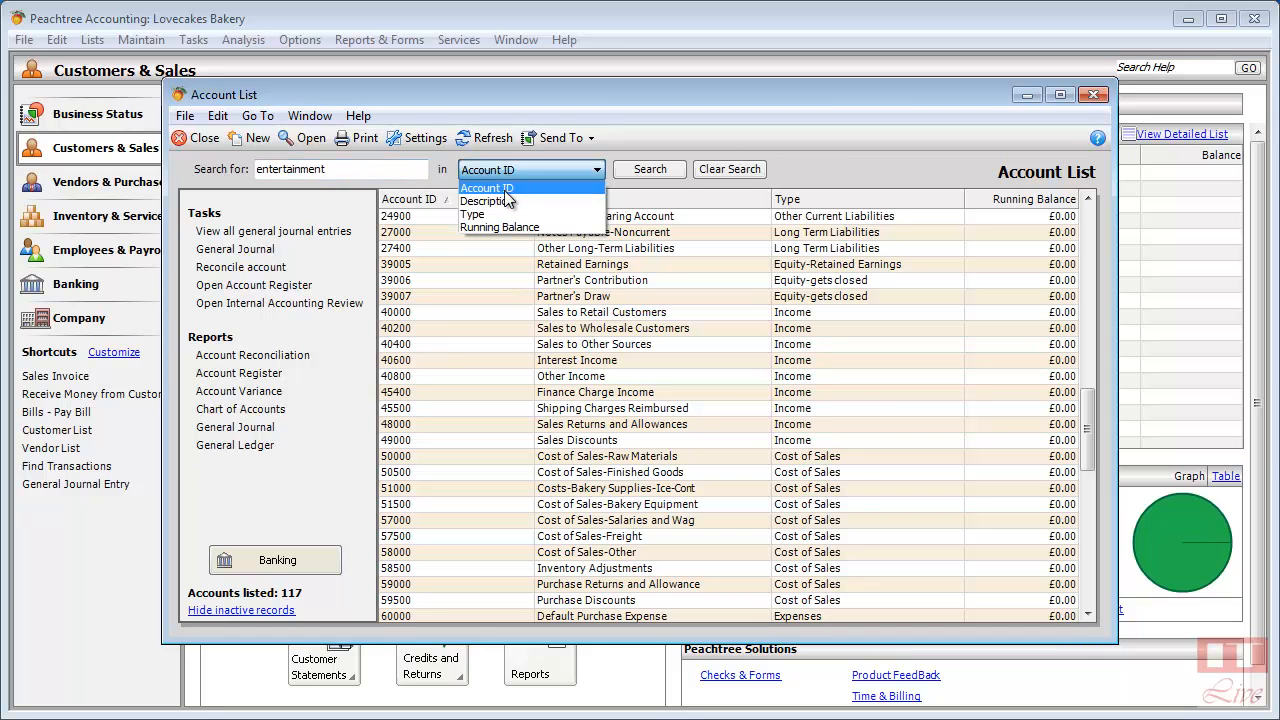
{"action": "left_click", "coordinate": [505, 200]}
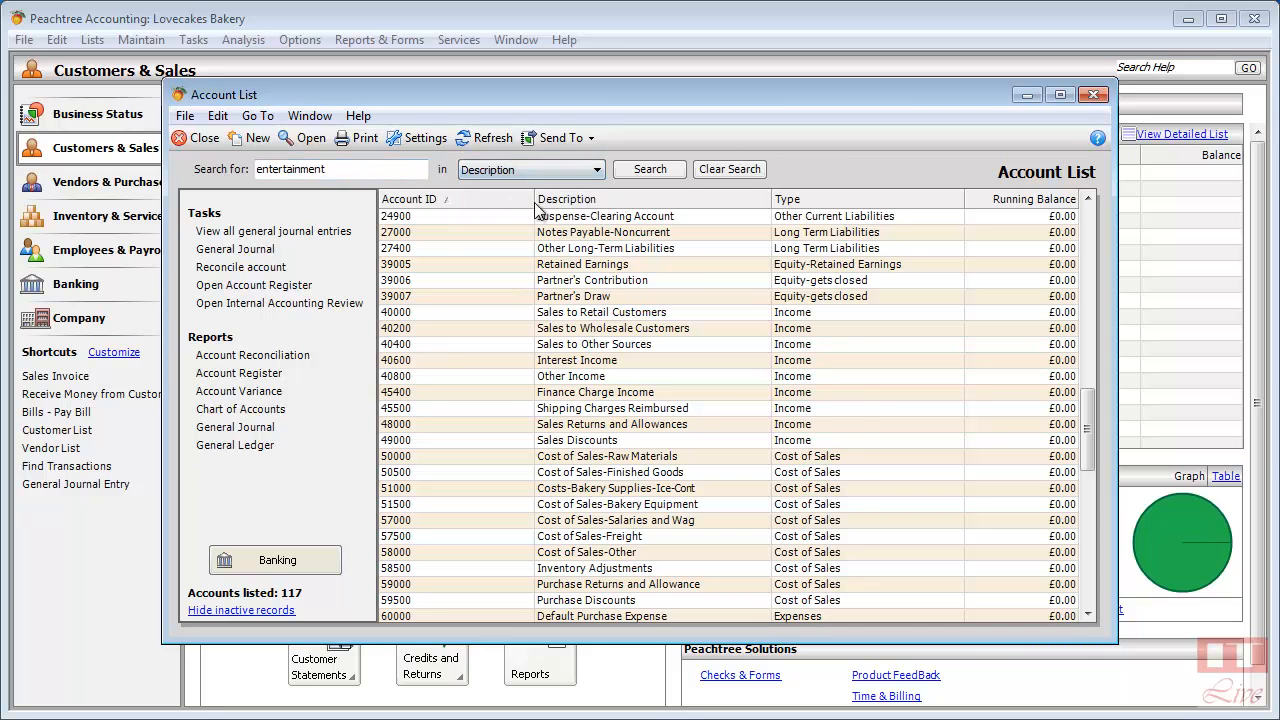
{"action": "left_click", "coordinate": [620, 172]}
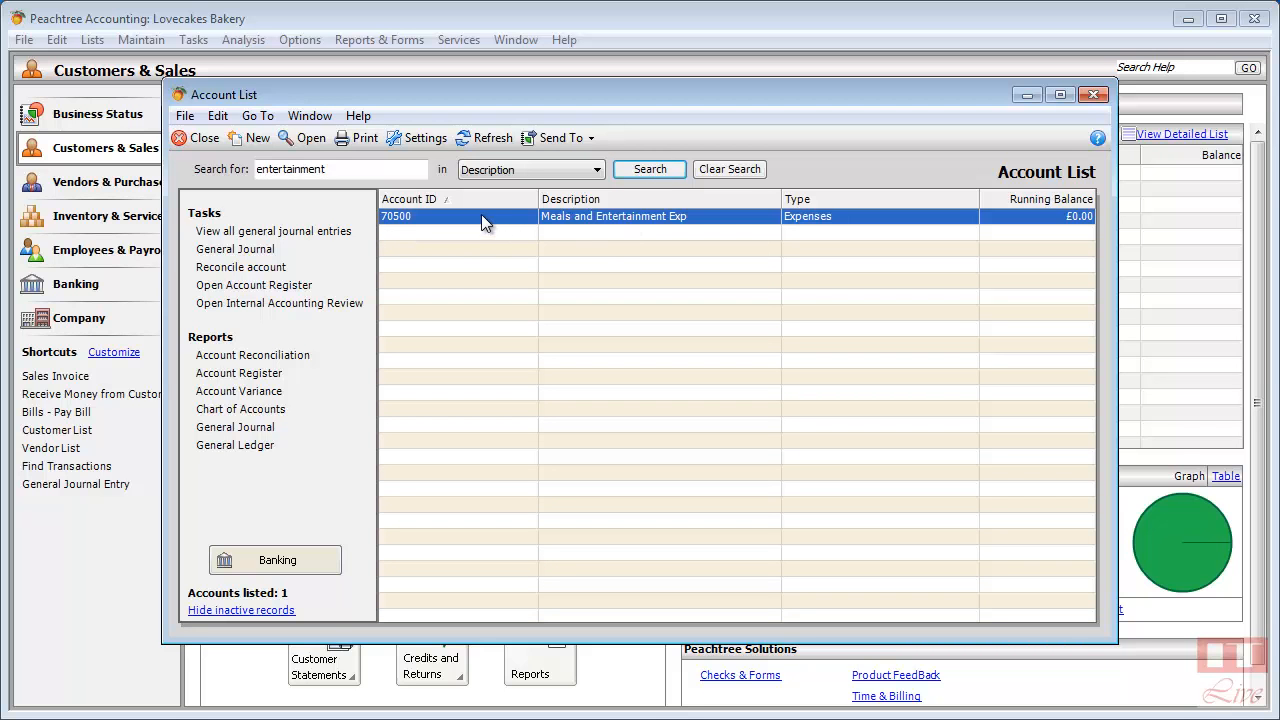
Clear the search and locate the Meals and Entertainment Exp account in the full account list
{"action": "left_click", "coordinate": [750, 170]}
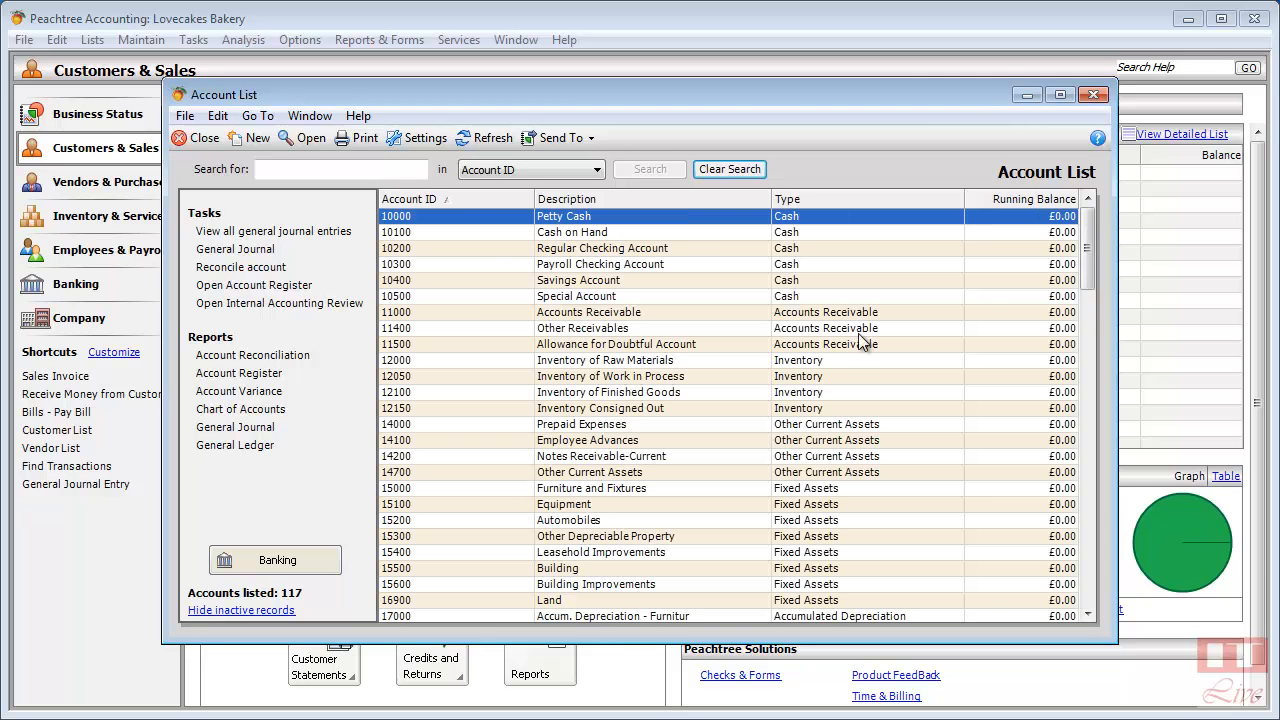
{"action": "left_click_drag", "start_coordinate": [1088, 250], "coordinate": [1063, 541]}
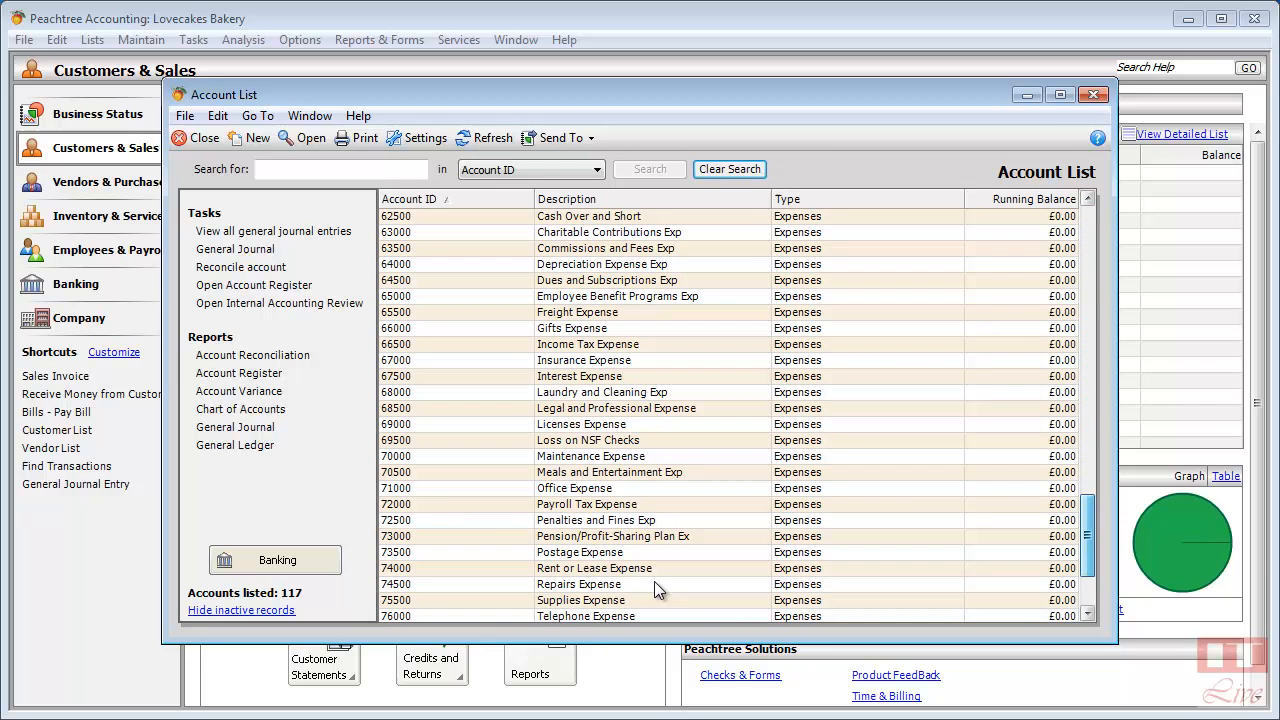
{"action": "left_click", "coordinate": [401, 478]}
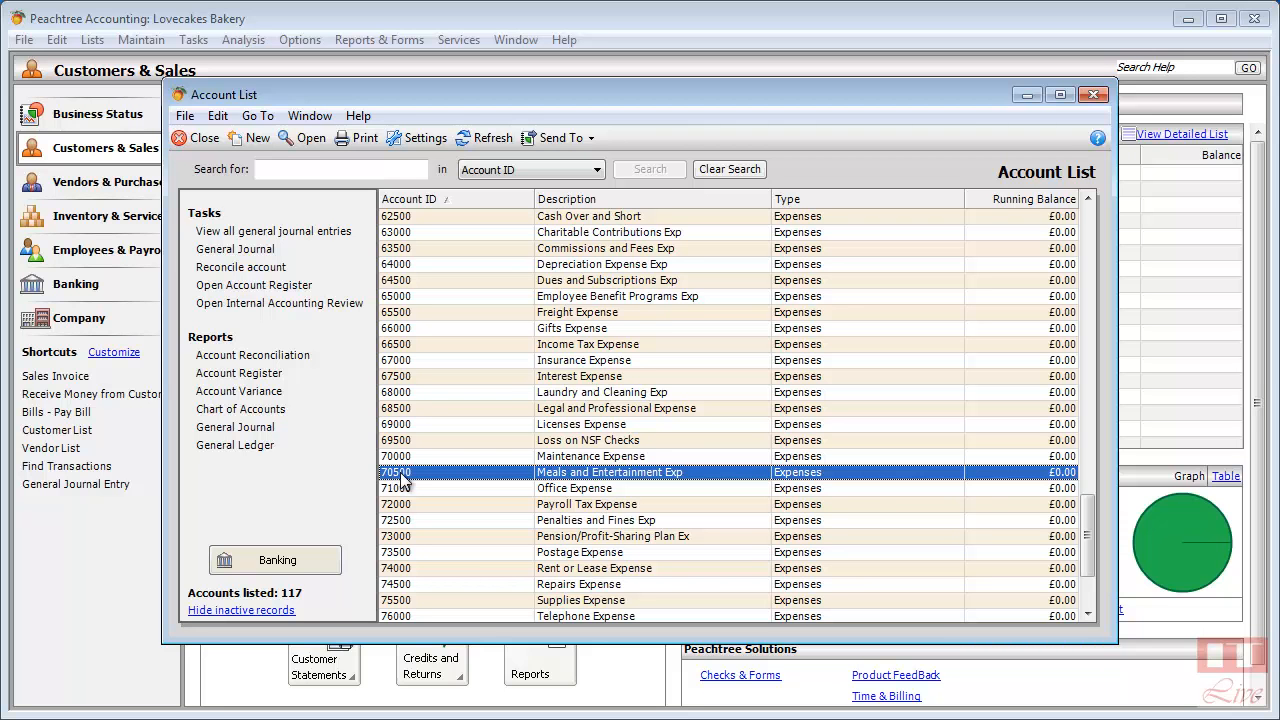
Start a new account record with the description "Staff Entertainment" and the account type Expenses
{"action": "left_click", "coordinate": [257, 138]}
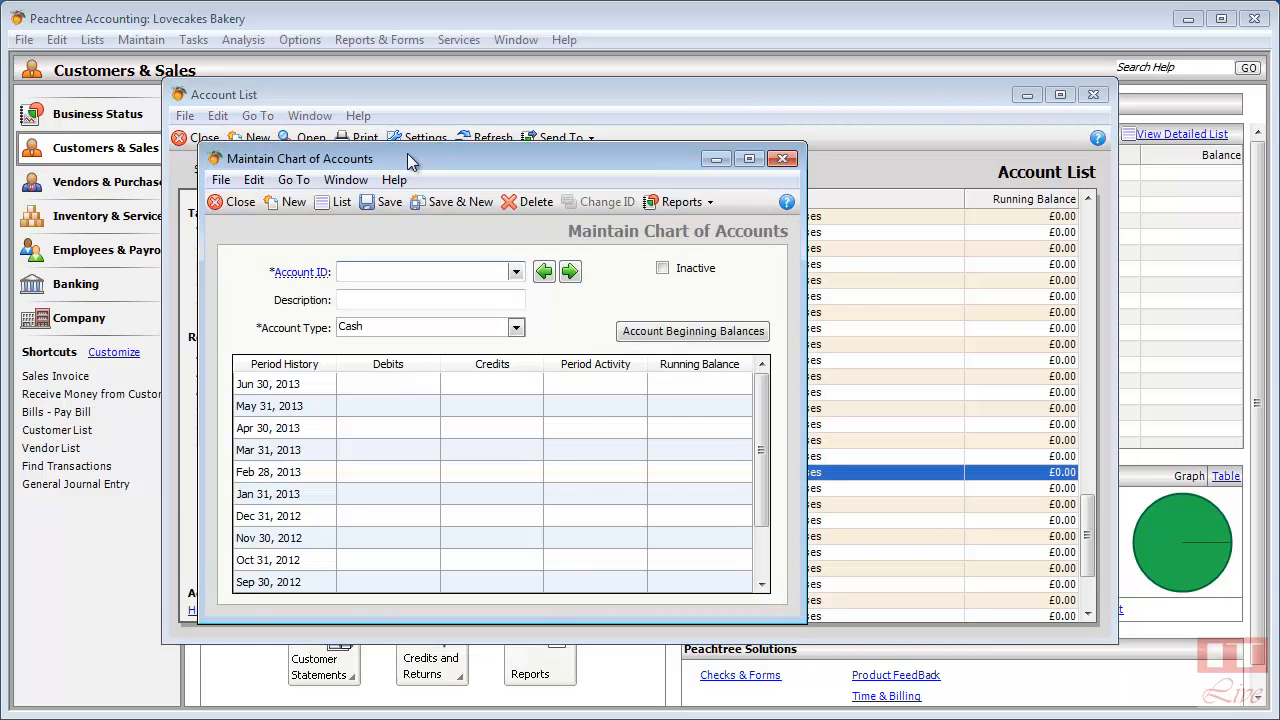
{"action": "left_click_drag", "start_coordinate": [407, 158], "coordinate": [378, 161]}
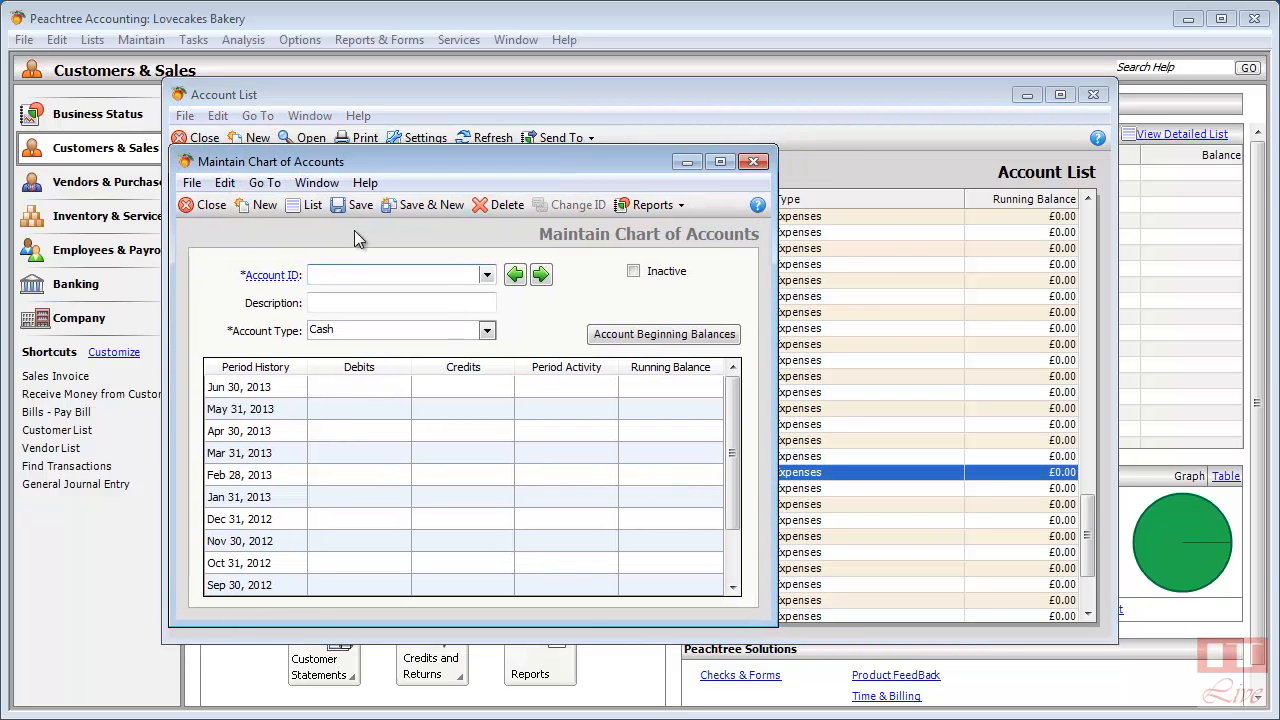
{"action": "left_click", "coordinate": [342, 303]}
{"action": "type", "text": "Staff "}
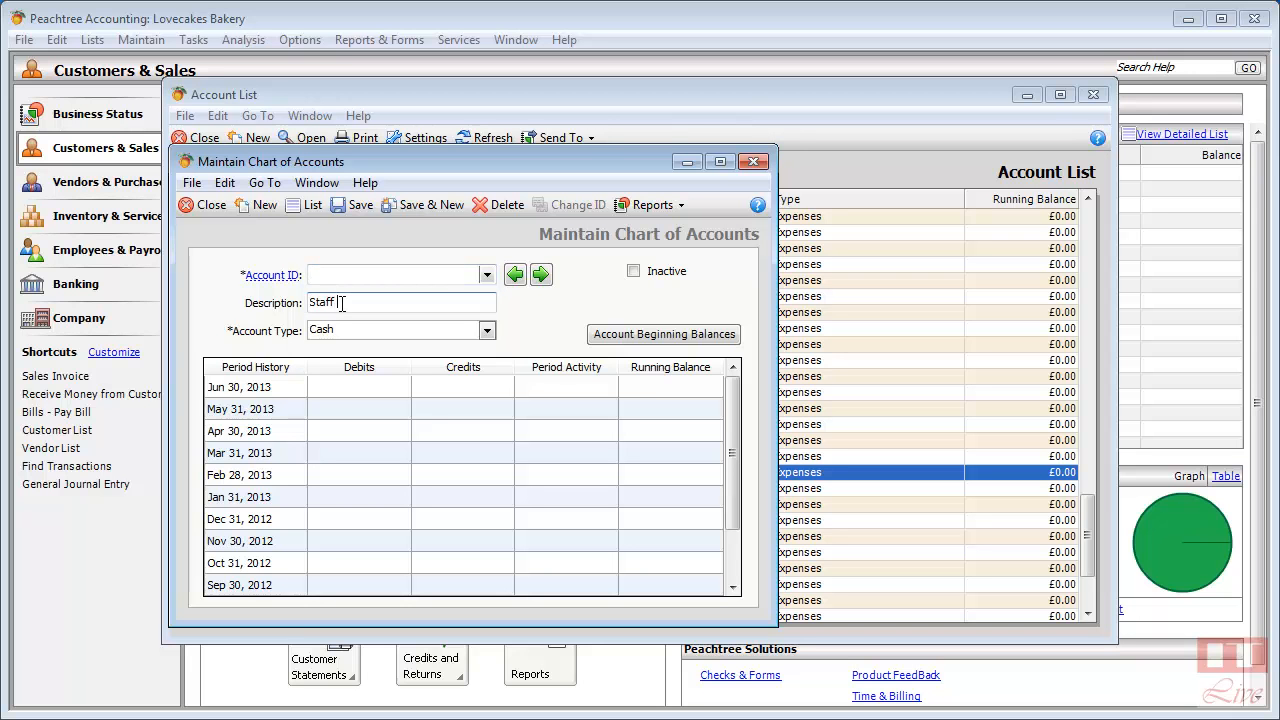
{"action": "type", "text": "Entertainment"}
{"action": "left_click", "coordinate": [474, 334]}
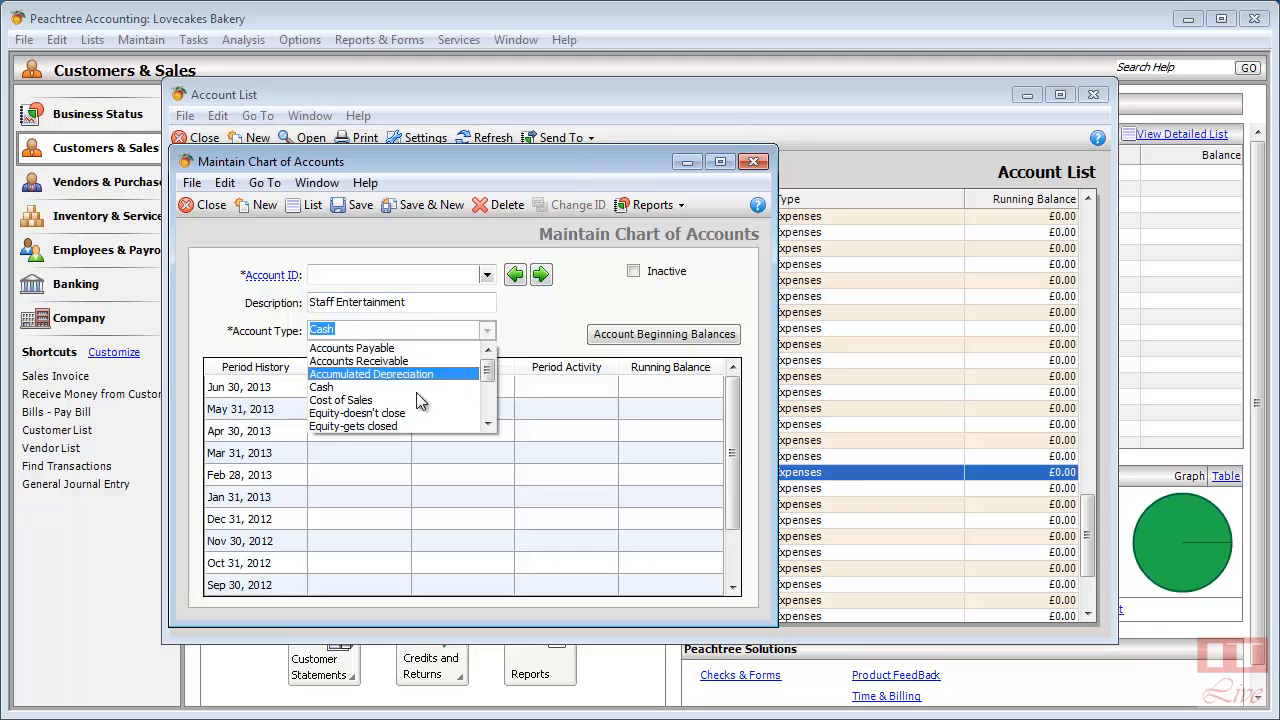
{"action": "scroll", "coordinate": [405, 420], "scroll_direction": "down", "scroll_amount": 1}
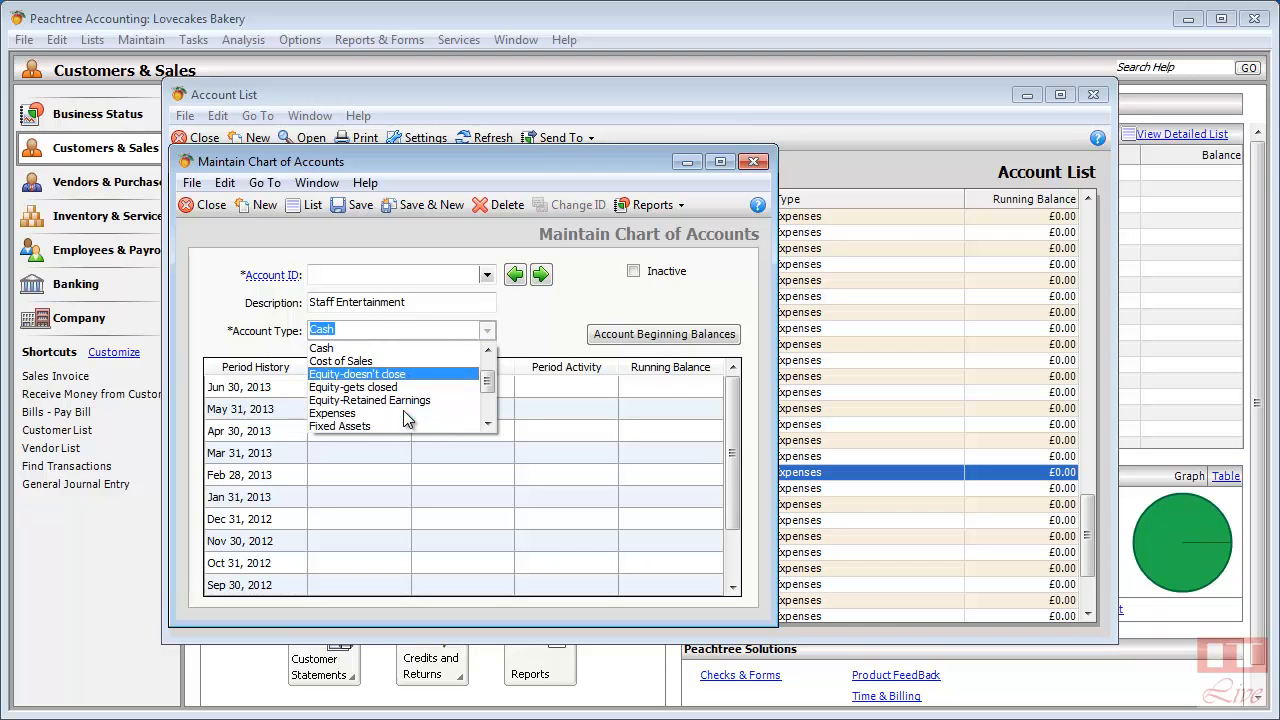
{"action": "left_click", "coordinate": [386, 410]}
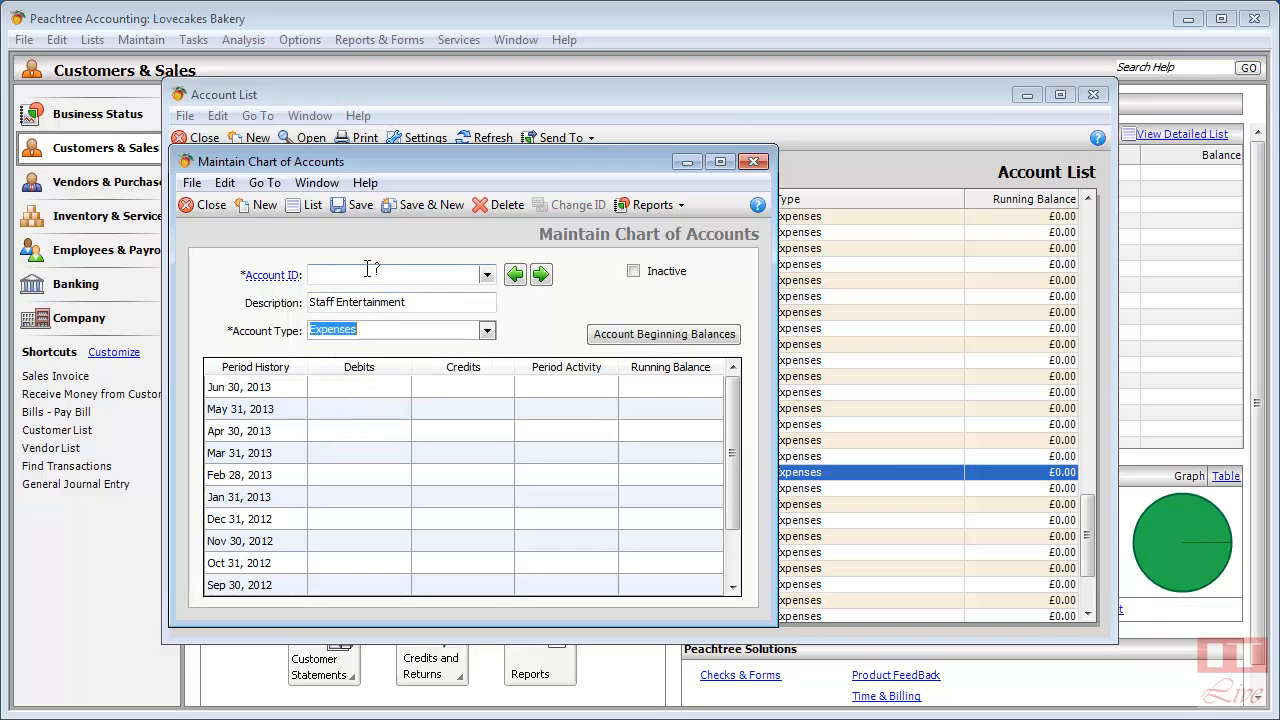
Set the Staff Entertainment account's ID to 70600, following the Meals and Entertainment Exp account in the numbering
{"action": "left_click", "coordinate": [368, 268]}
{"action": "left_click_drag", "start_coordinate": [570, 159], "coordinate": [936, 162]}
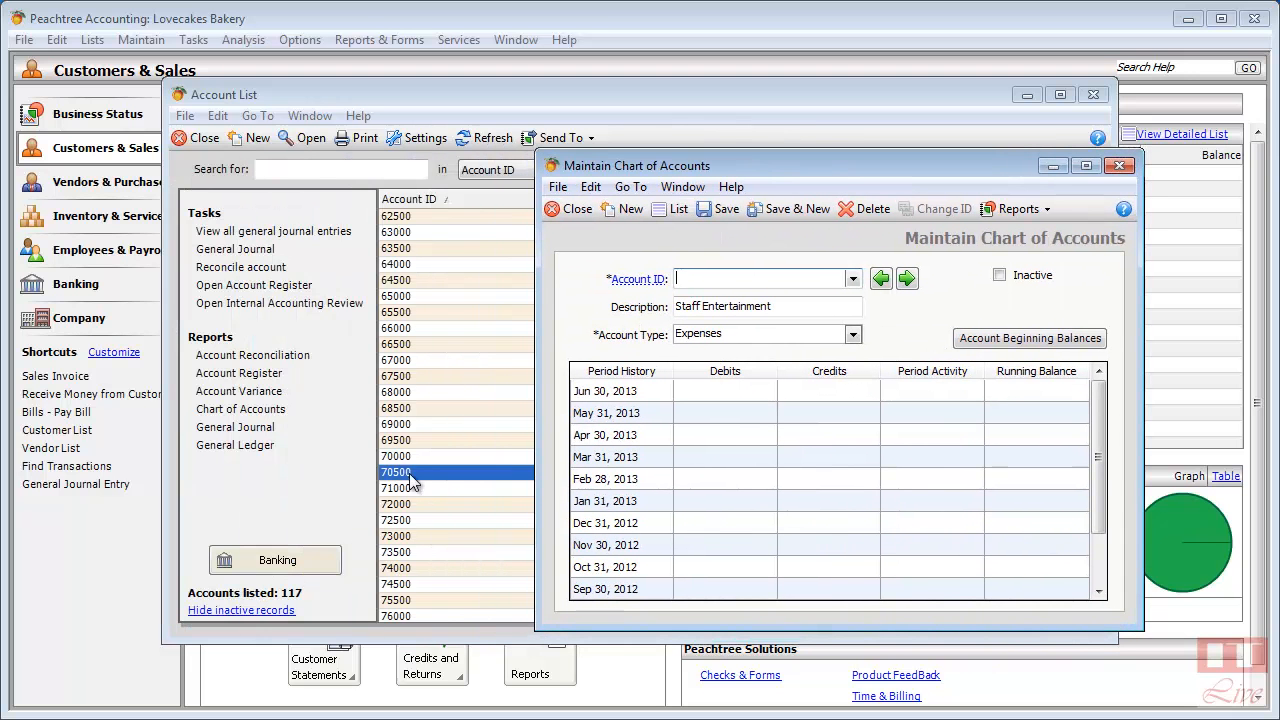
{"action": "type", "text": "7"}
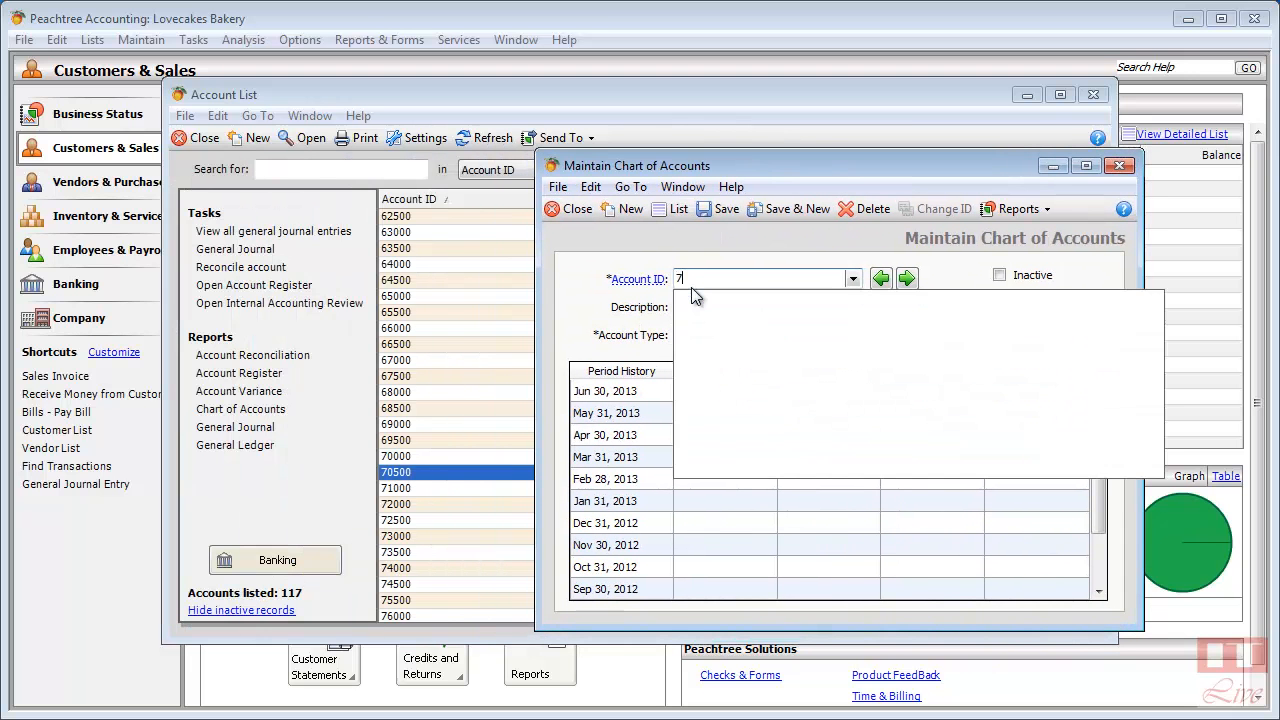
{"action": "type", "text": "0000"}
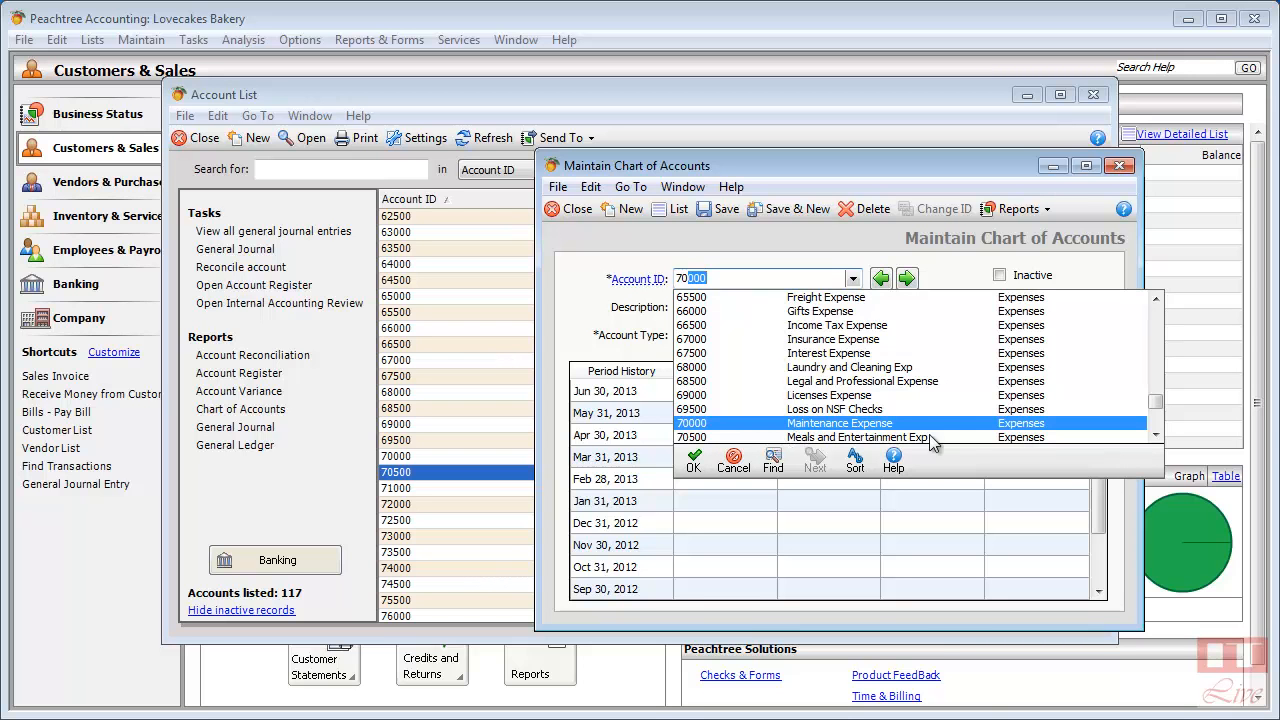
{"action": "left_click", "coordinate": [1156, 435]}
{"action": "left_click", "coordinate": [1156, 435]}
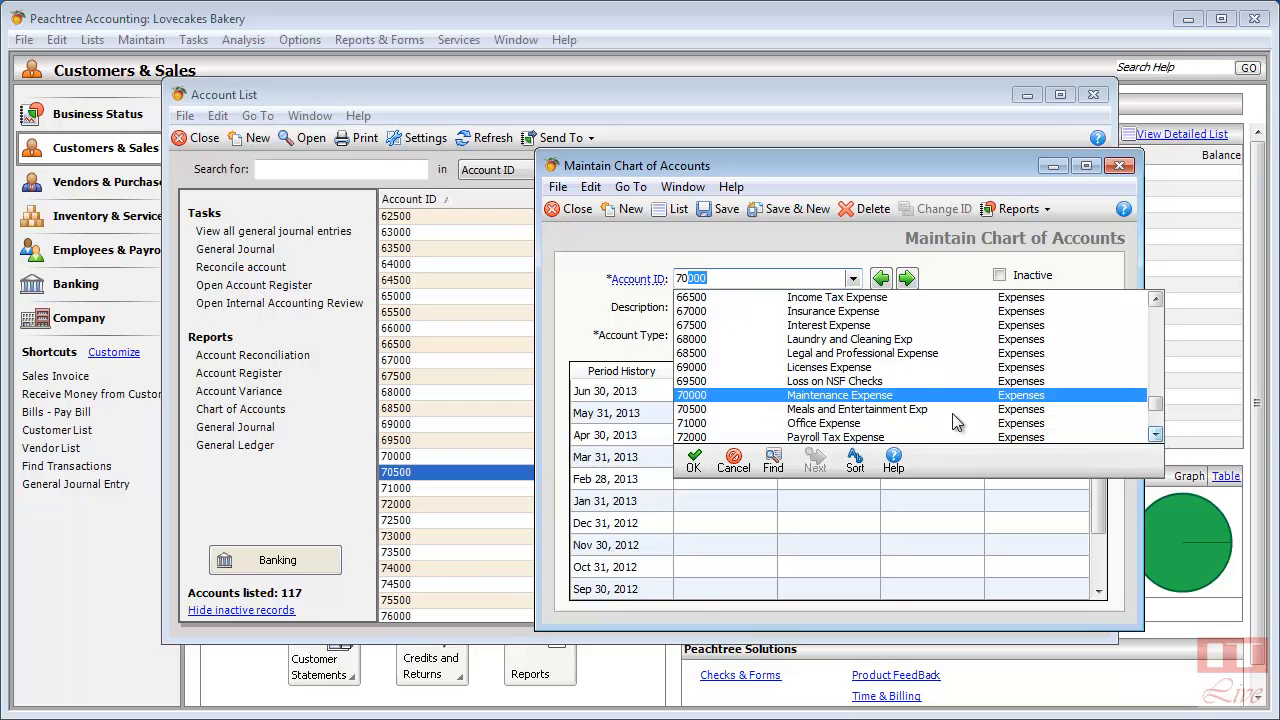
{"action": "type", "text": "500"}
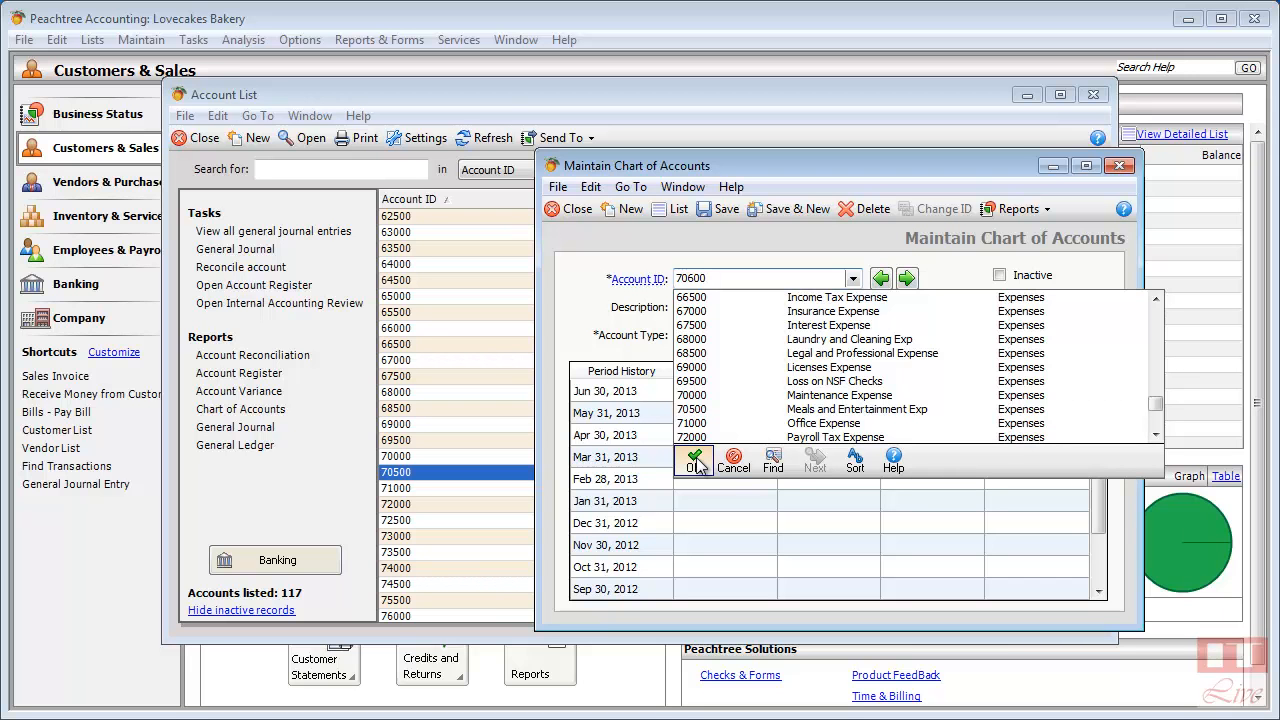
{"action": "left_click", "coordinate": [695, 462]}
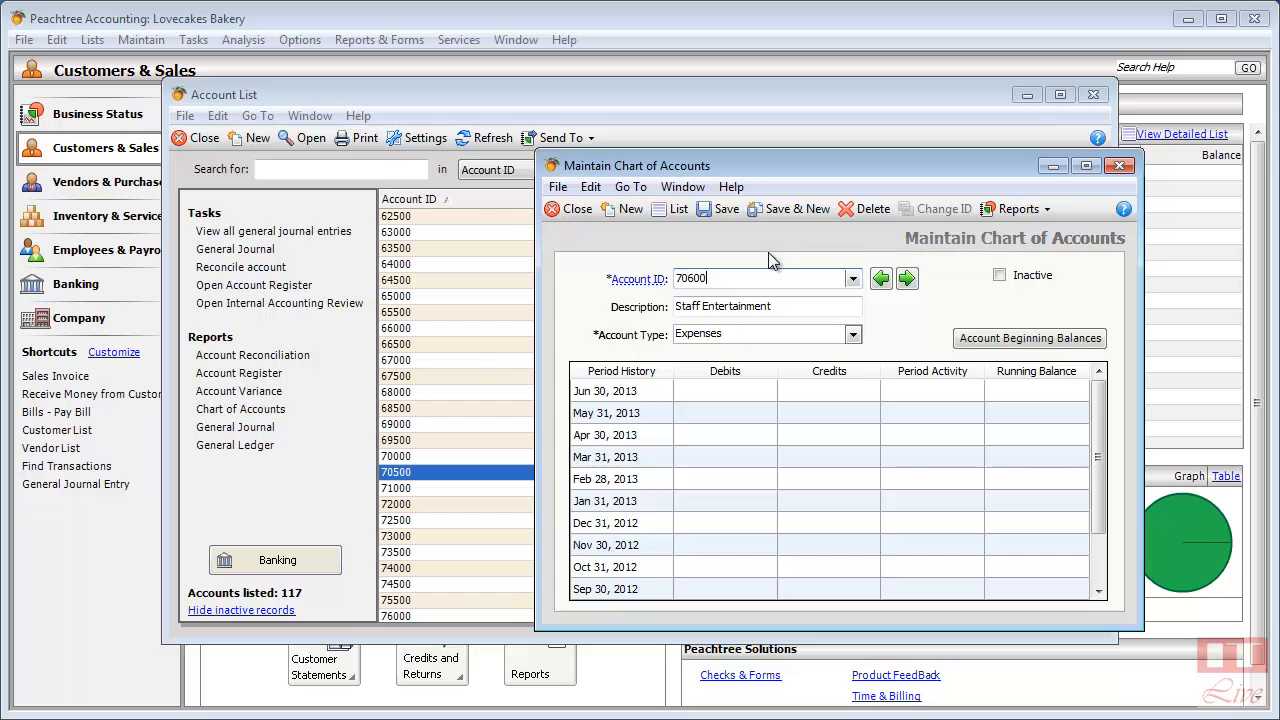
Save and close the new account record, and select Staff Entertainment in the account list
{"action": "left_click", "coordinate": [725, 216]}
{"action": "left_click", "coordinate": [578, 209]}
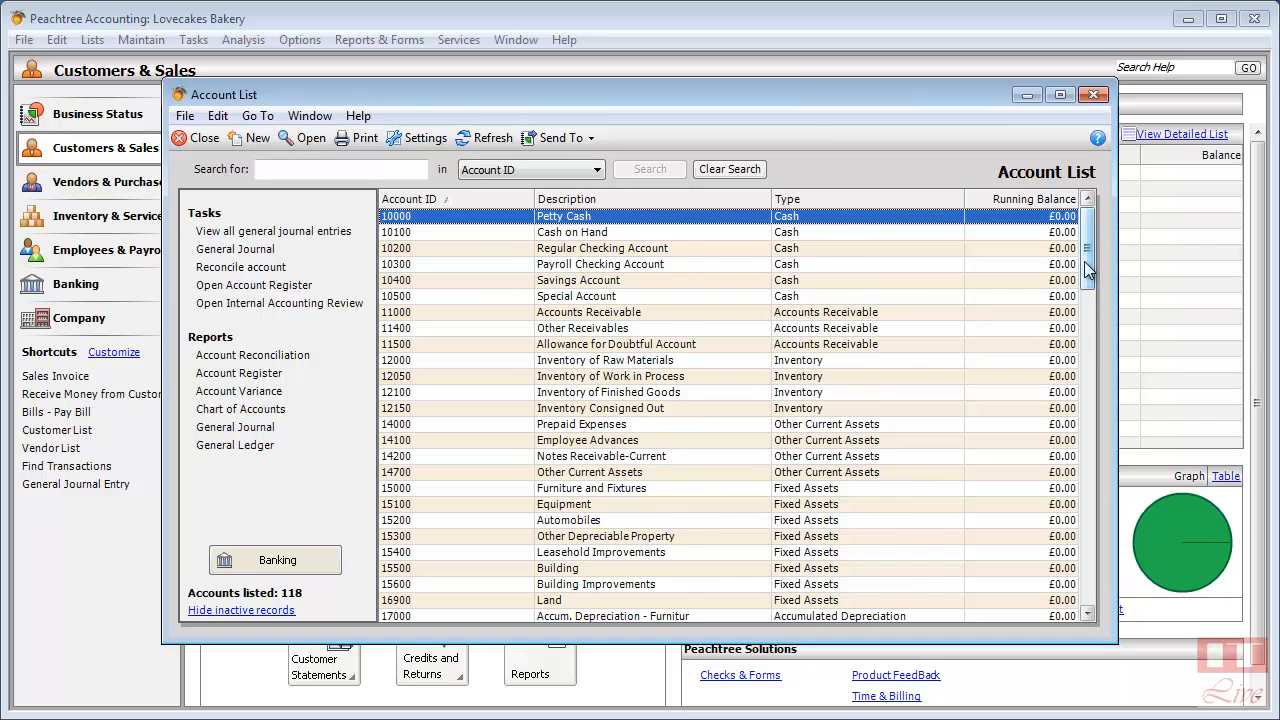
{"action": "left_click_drag", "start_coordinate": [1086, 262], "coordinate": [1073, 535]}
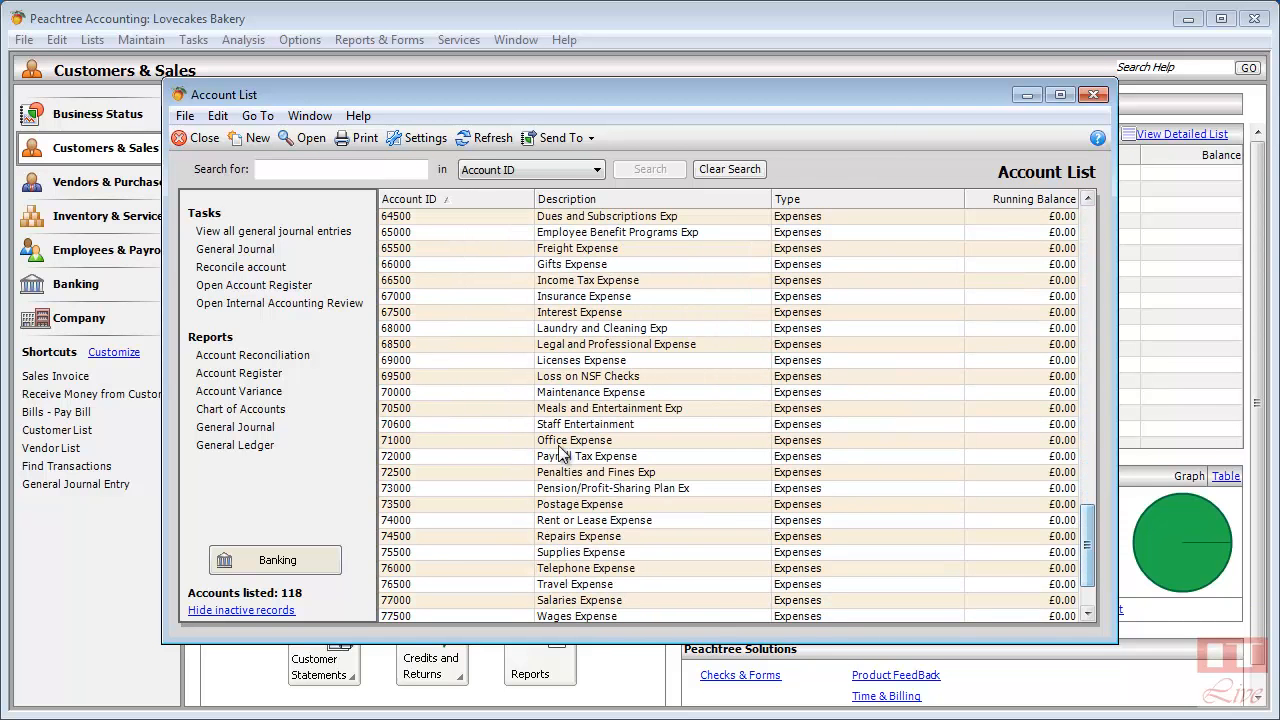
{"action": "left_click", "coordinate": [425, 428]}
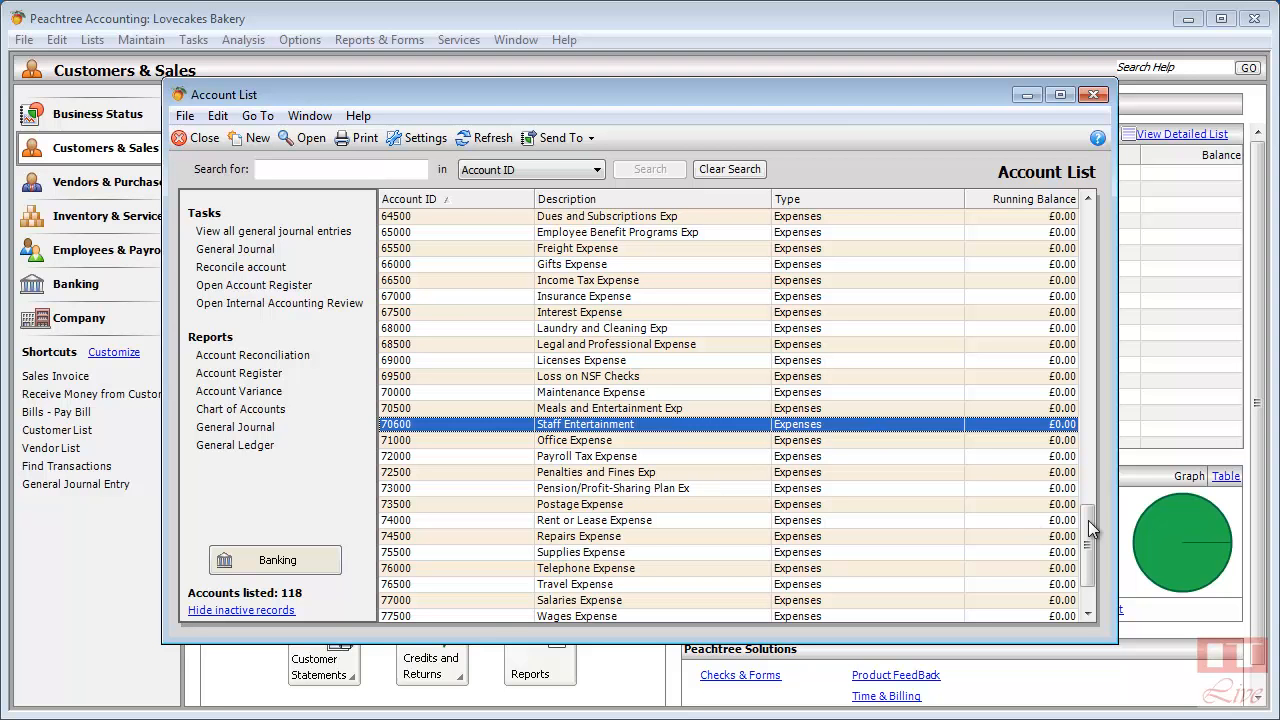
Delete the FUTA Tax Payable account from the chart of accounts and close the record window
{"action": "left_click_drag", "start_coordinate": [1088, 526], "coordinate": [1057, 350]}
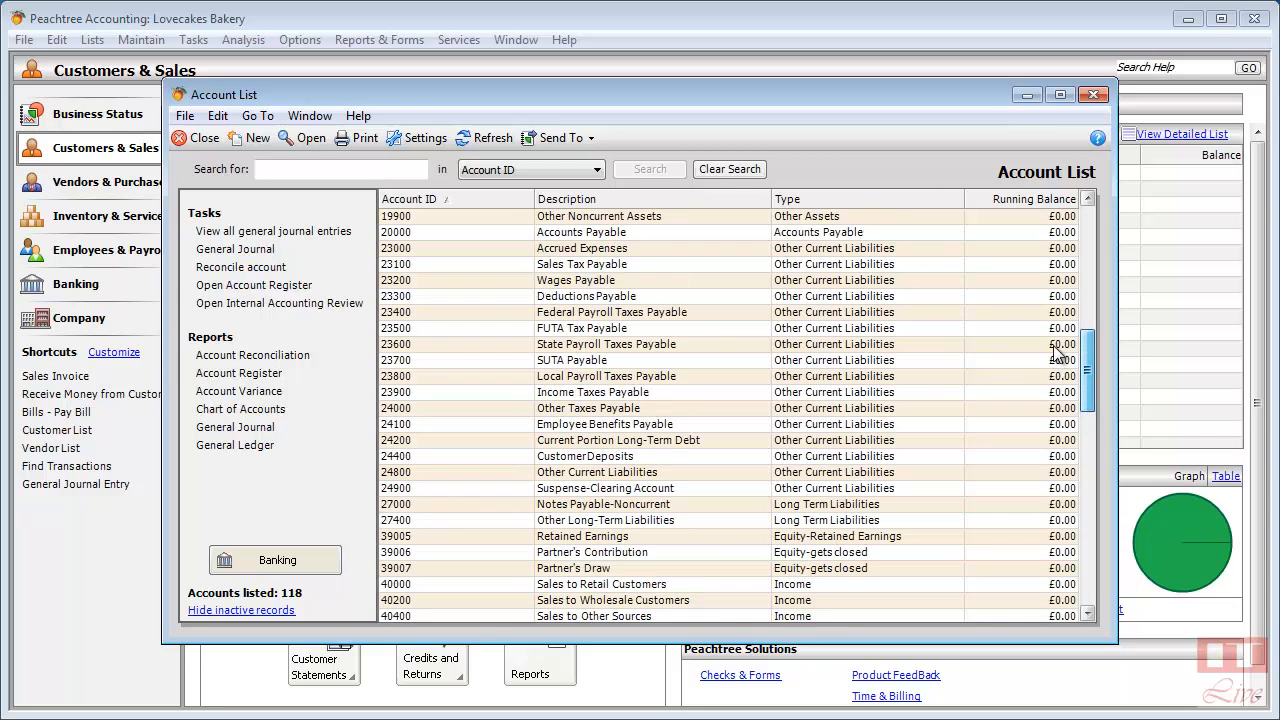
{"action": "left_click", "coordinate": [549, 334]}
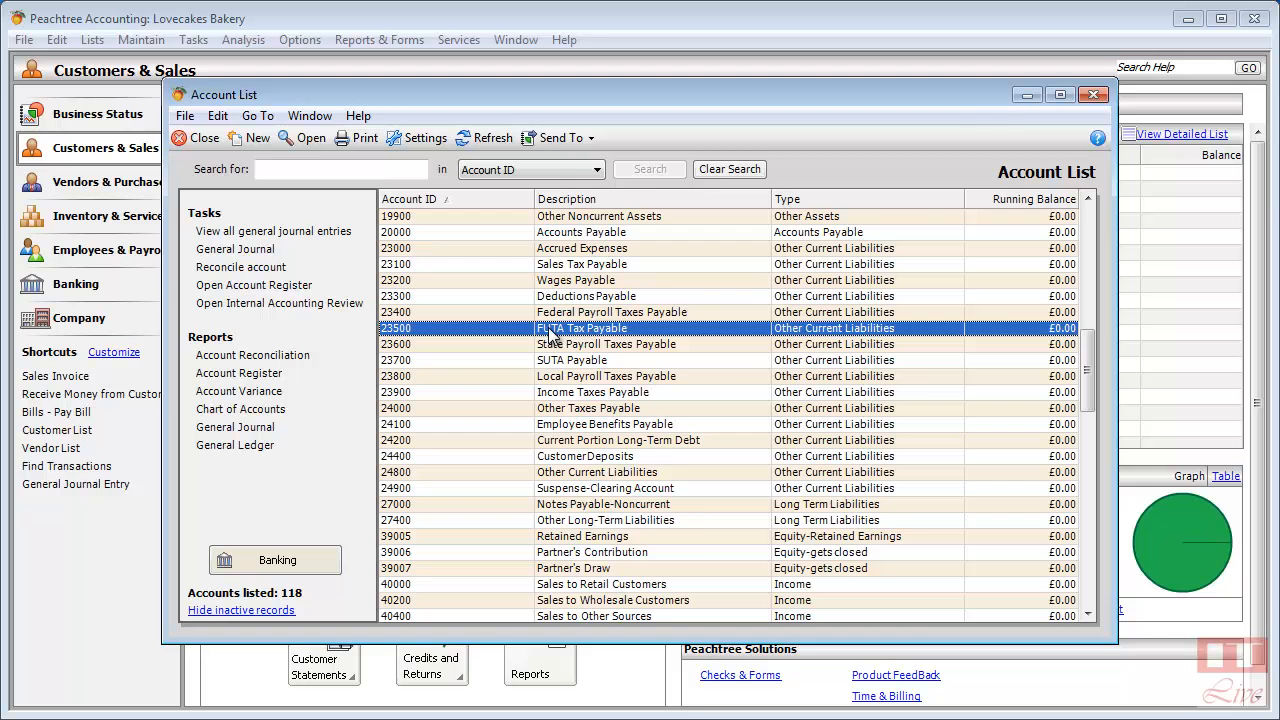
{"action": "double_click", "coordinate": [548, 328]}
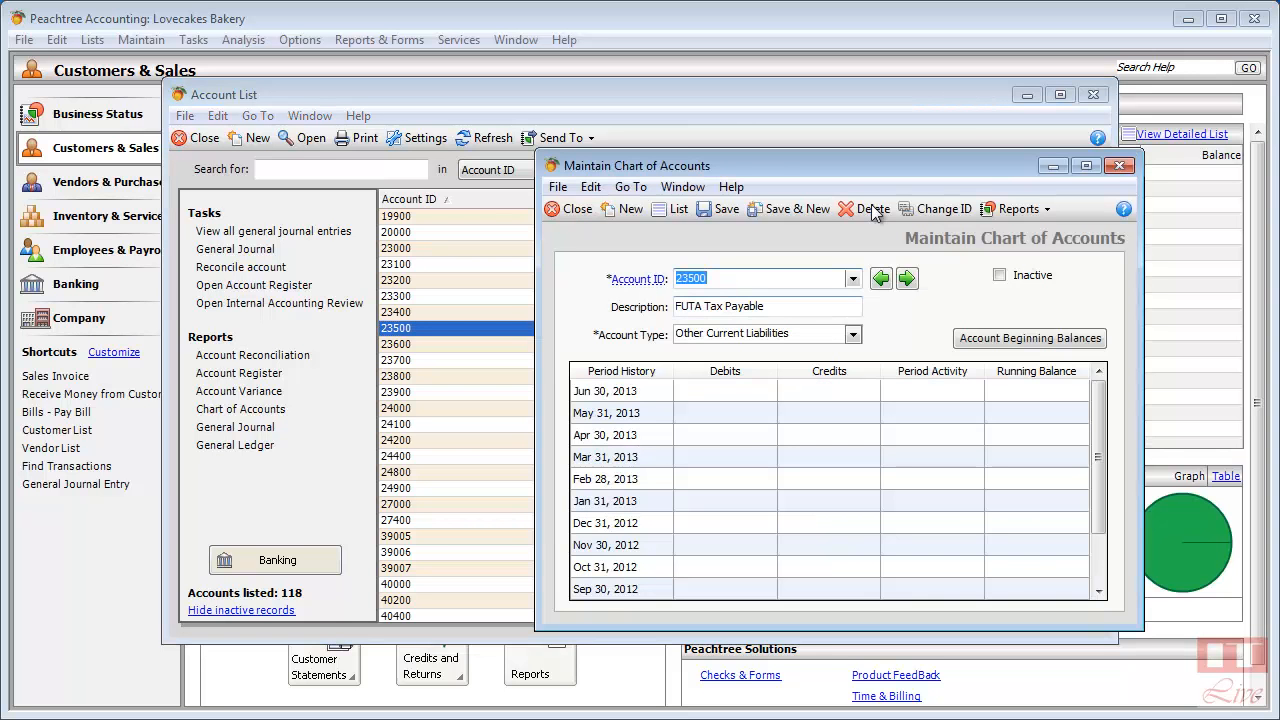
{"action": "left_click_drag", "start_coordinate": [820, 177], "coordinate": [599, 168]}
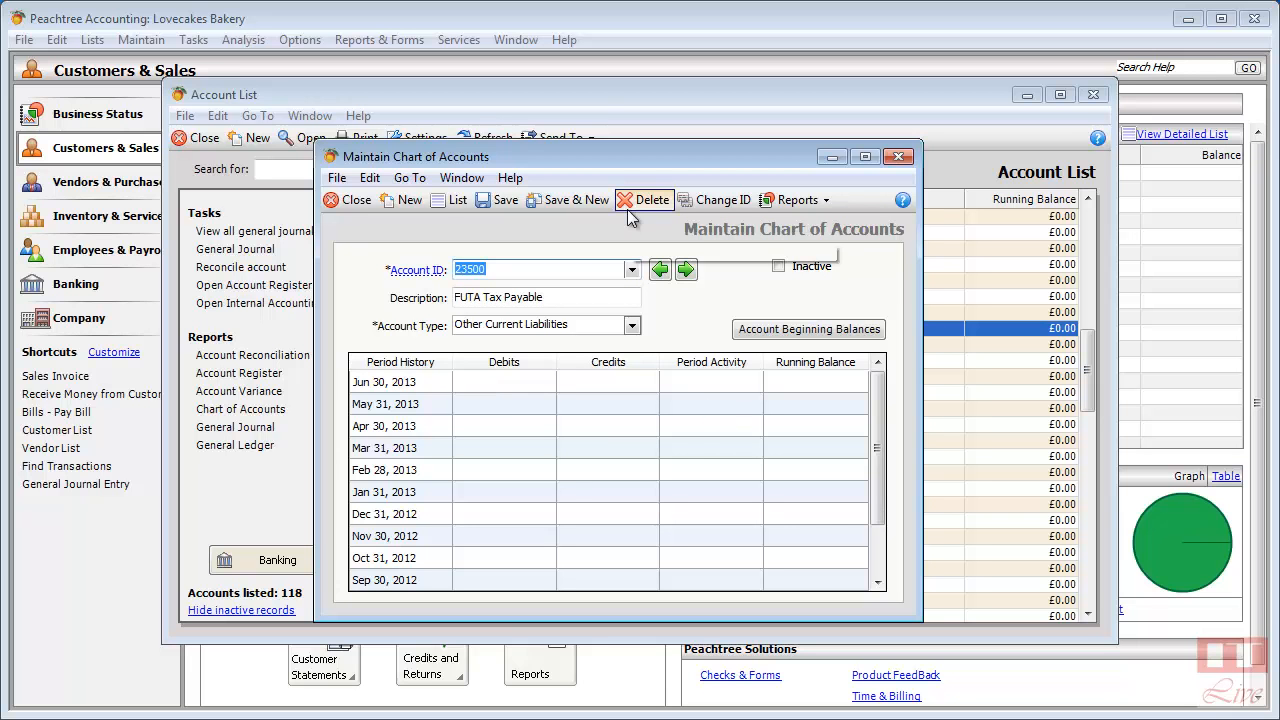
{"action": "left_click", "coordinate": [779, 266]}
{"action": "left_click", "coordinate": [779, 266]}
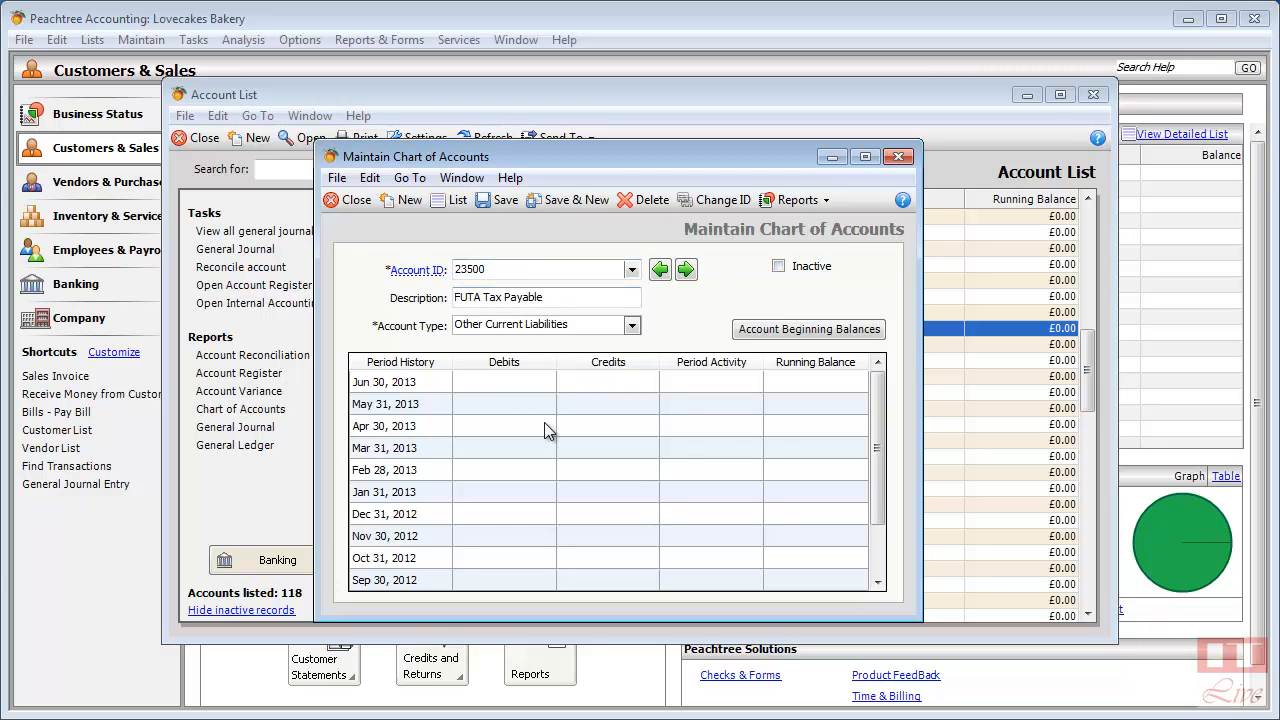
{"action": "left_click", "coordinate": [647, 205]}
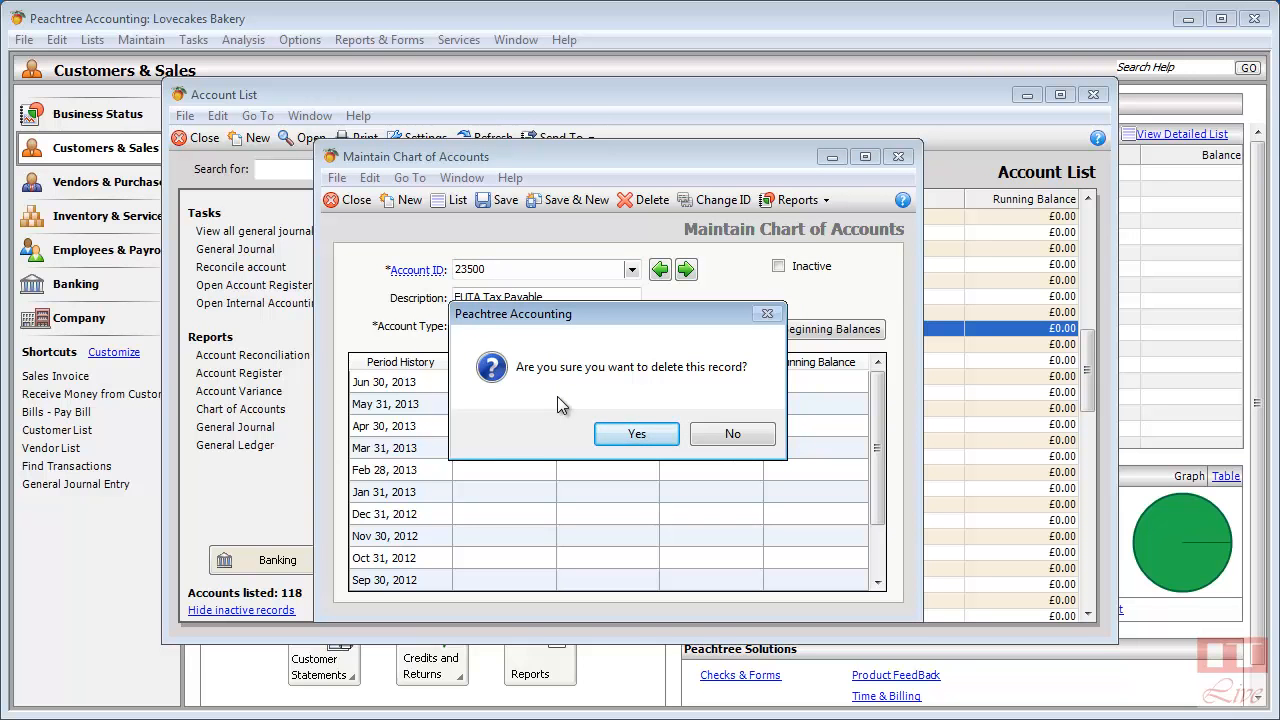
{"action": "left_click", "coordinate": [634, 433]}
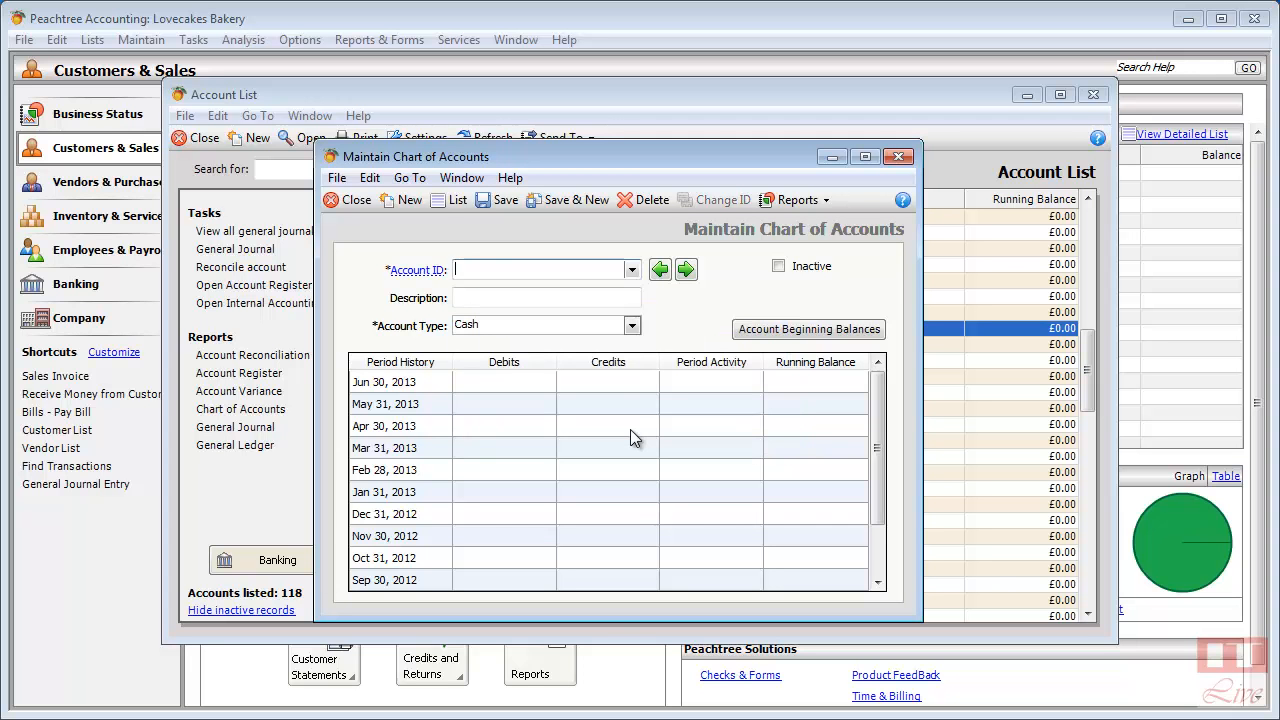
{"action": "left_click", "coordinate": [356, 203]}
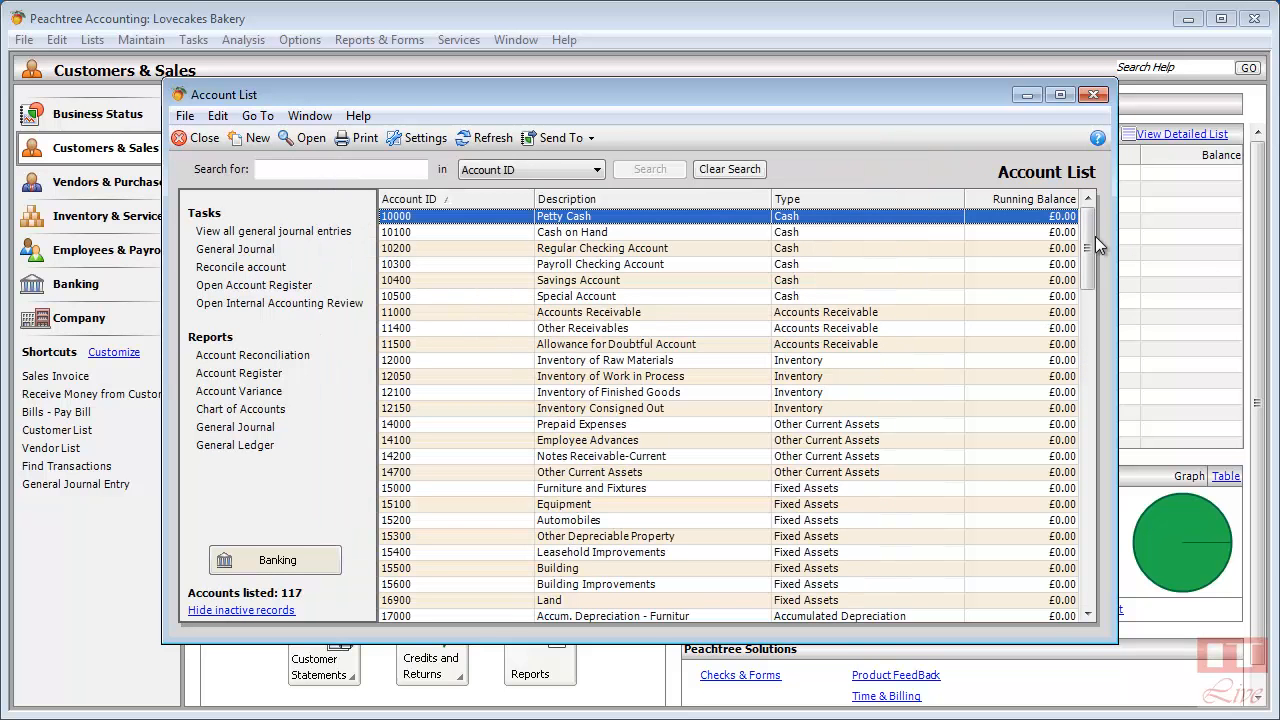
Change the SUTA Payable account's description to "SUTA Payable - Expense", save it and check the entry in the account list
{"action": "left_click_drag", "start_coordinate": [1094, 230], "coordinate": [1077, 320]}
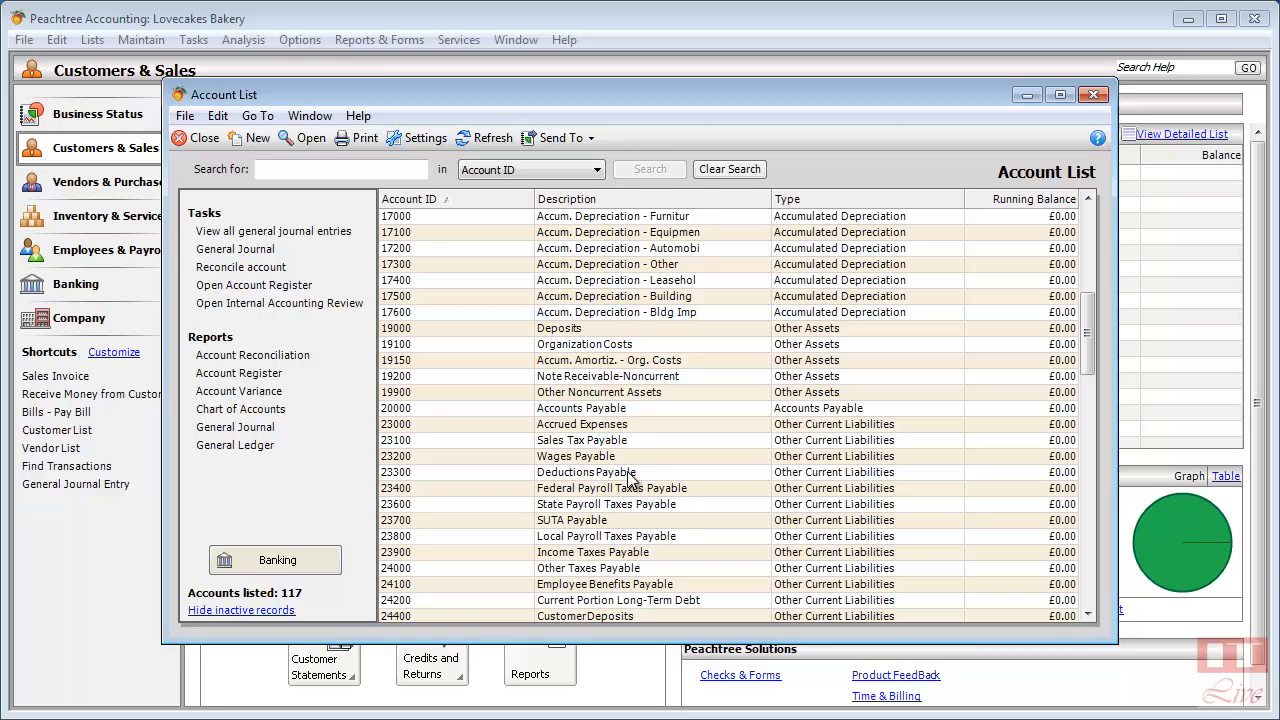
{"action": "left_click", "coordinate": [553, 526]}
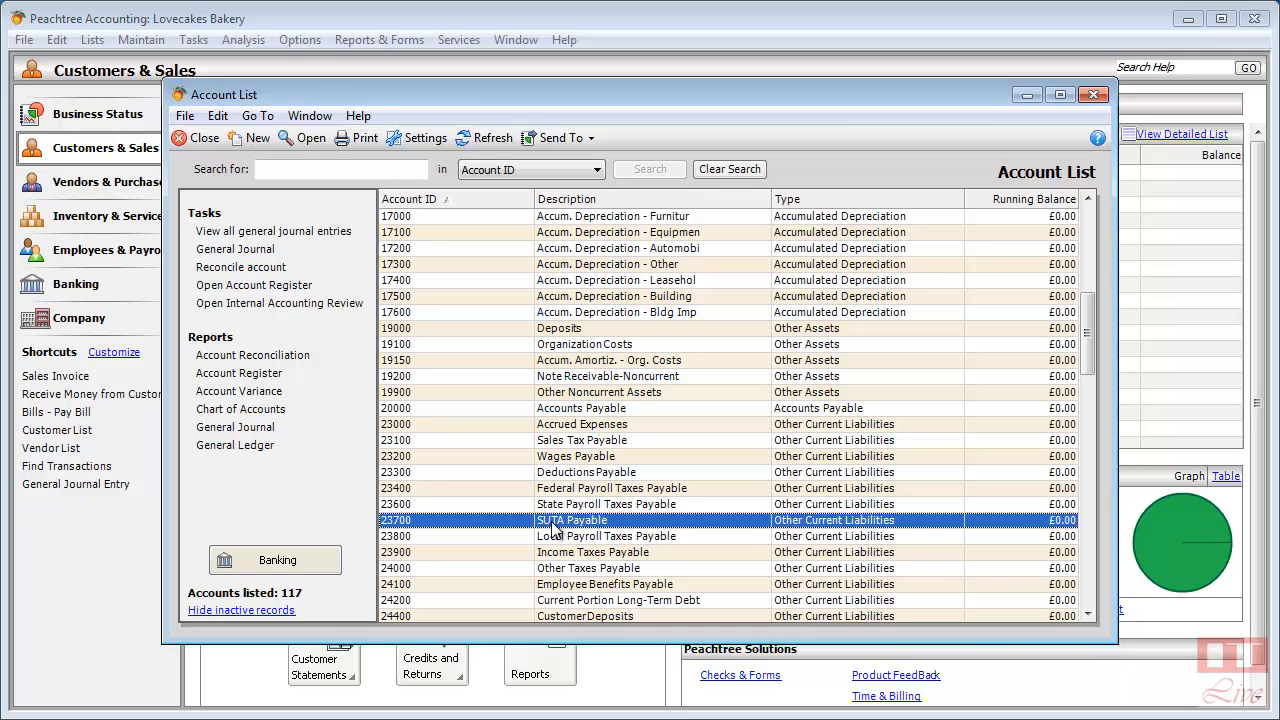
{"action": "double_click", "coordinate": [553, 526]}
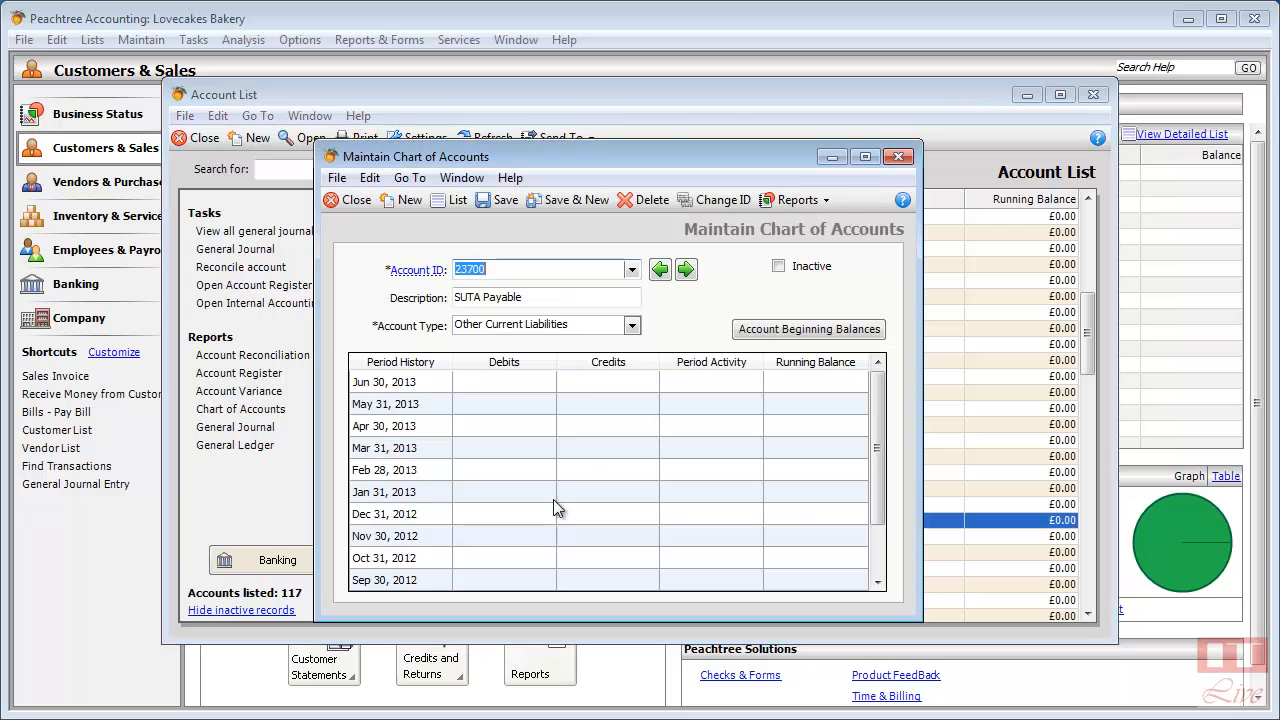
{"action": "left_click", "coordinate": [543, 299]}
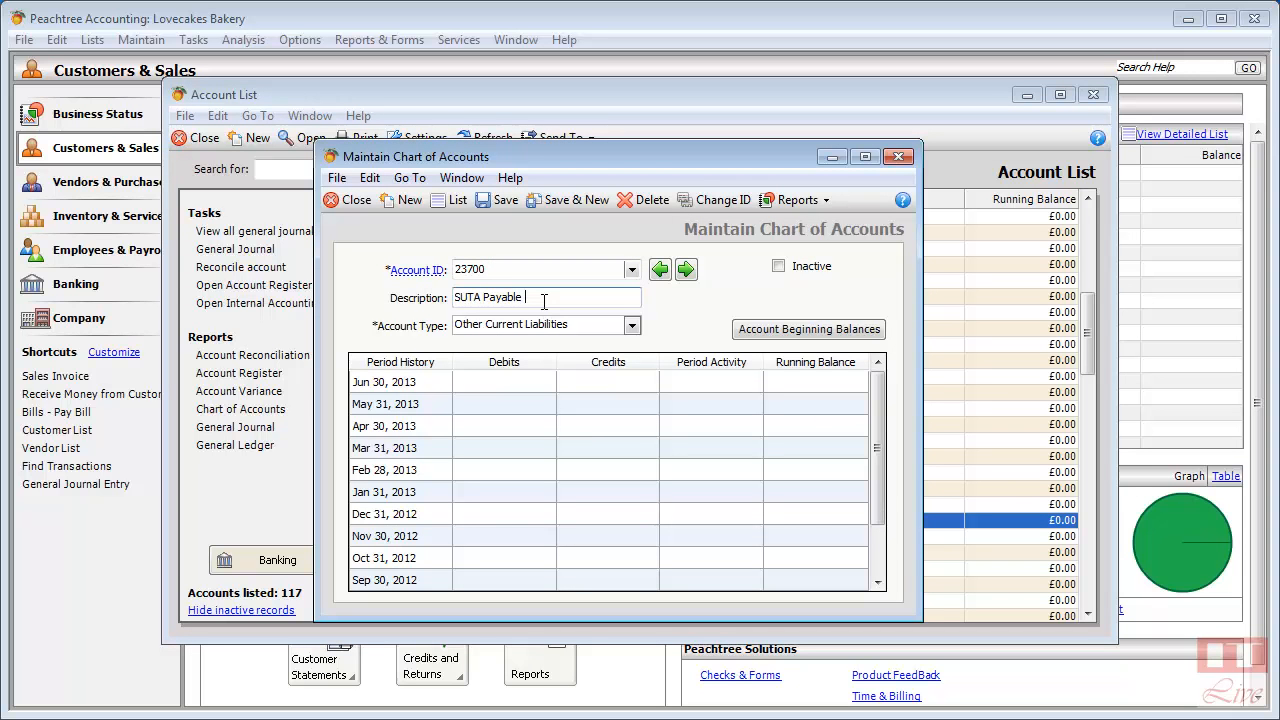
{"action": "type", "text": "- Expense"}
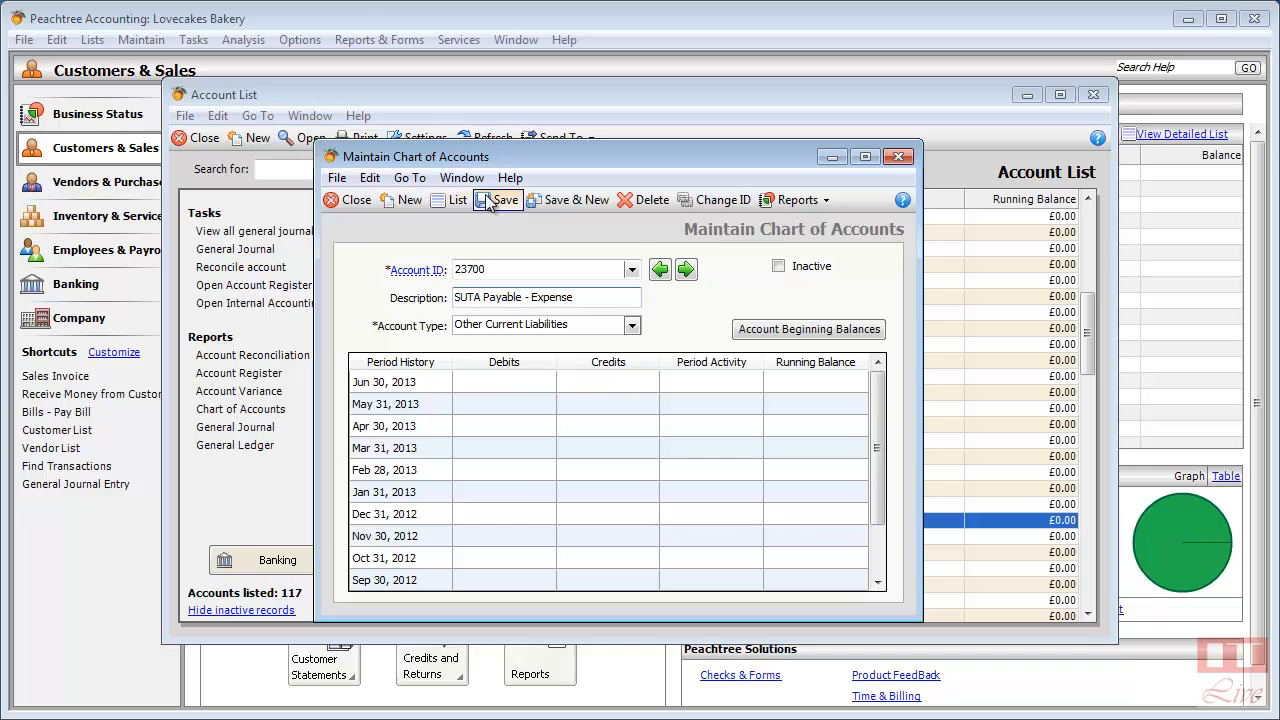
{"action": "left_click", "coordinate": [488, 202]}
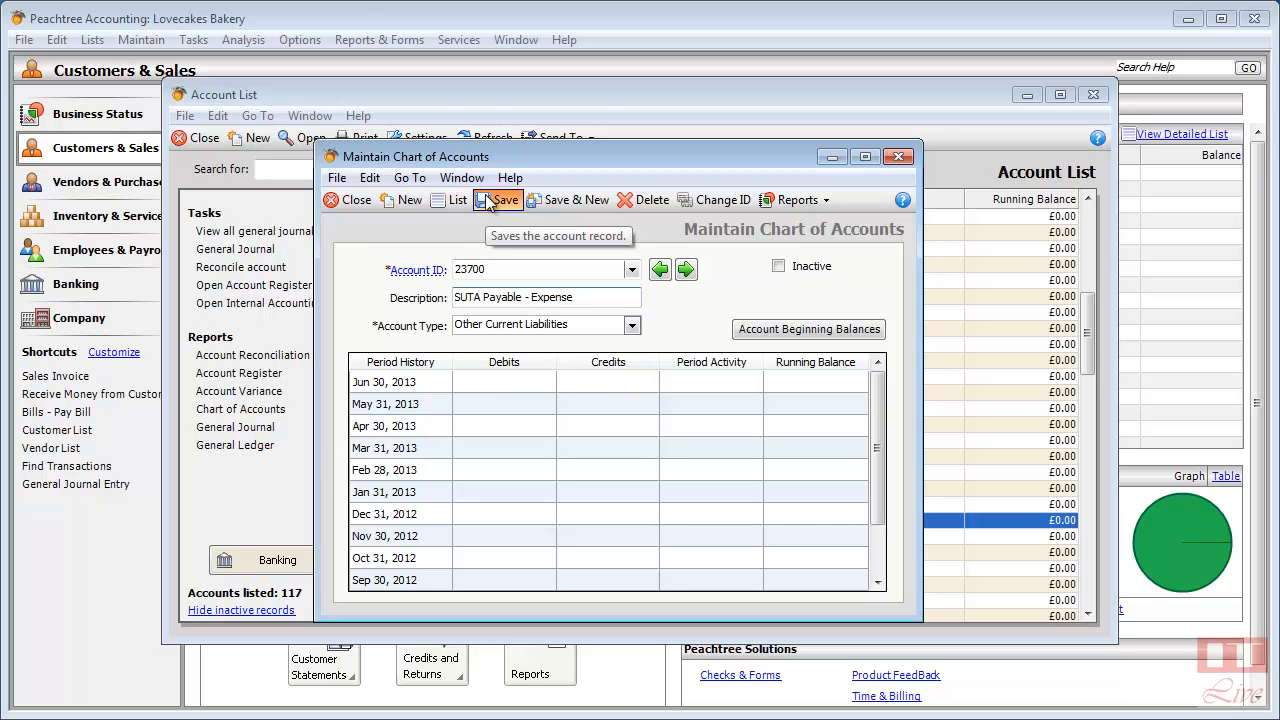
{"action": "left_click", "coordinate": [355, 202]}
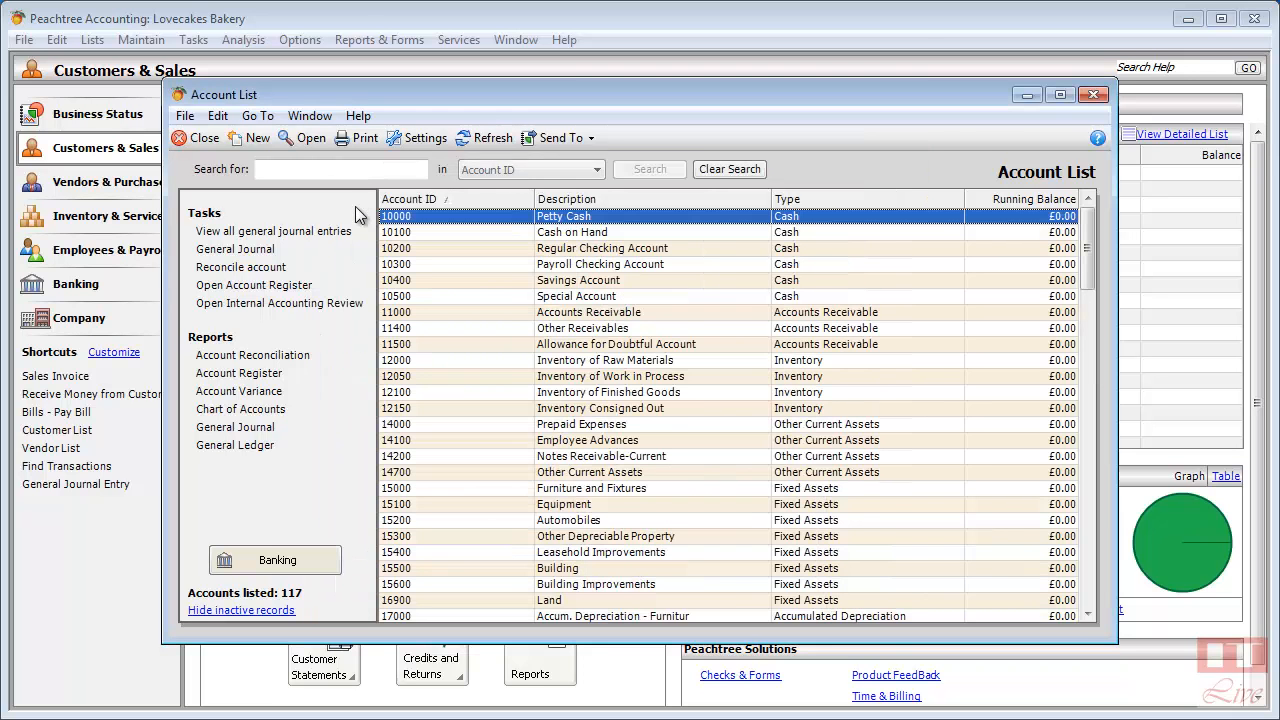
{"action": "left_click_drag", "start_coordinate": [1086, 268], "coordinate": [1092, 372]}
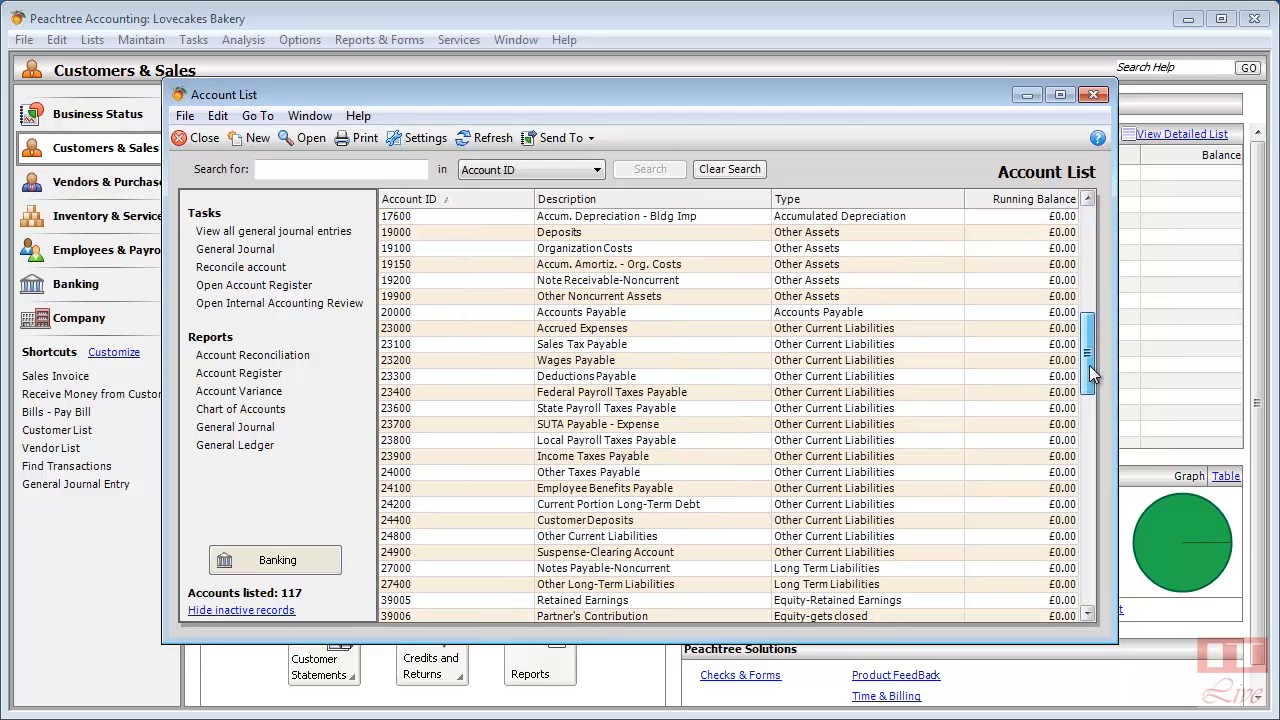